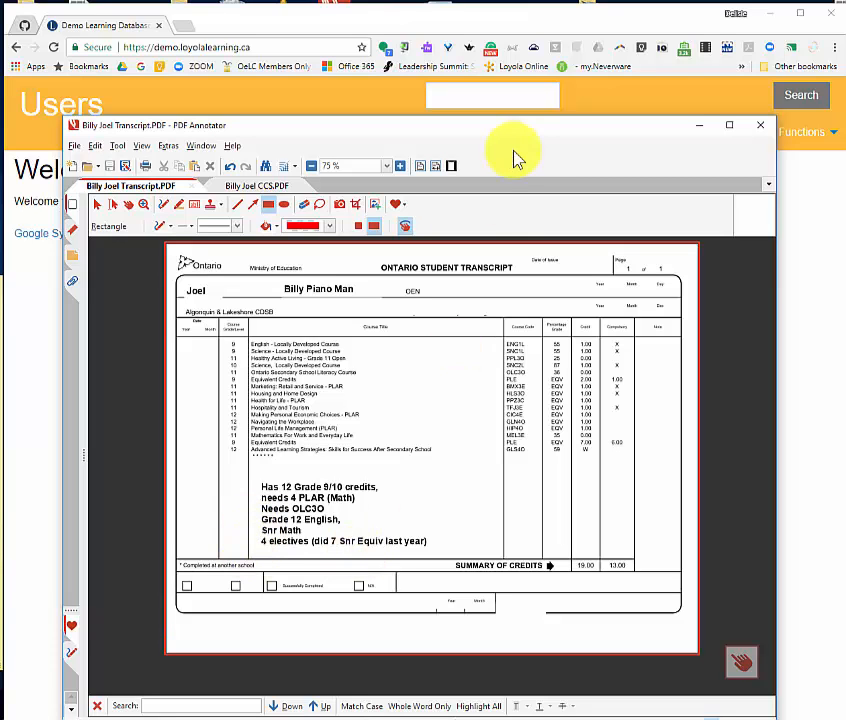
# Move the PDF transcript window out of the way and start a new student record from the Students index.
pyautogui.moveTo(392, 127); pyautogui.dragTo(2, 98)
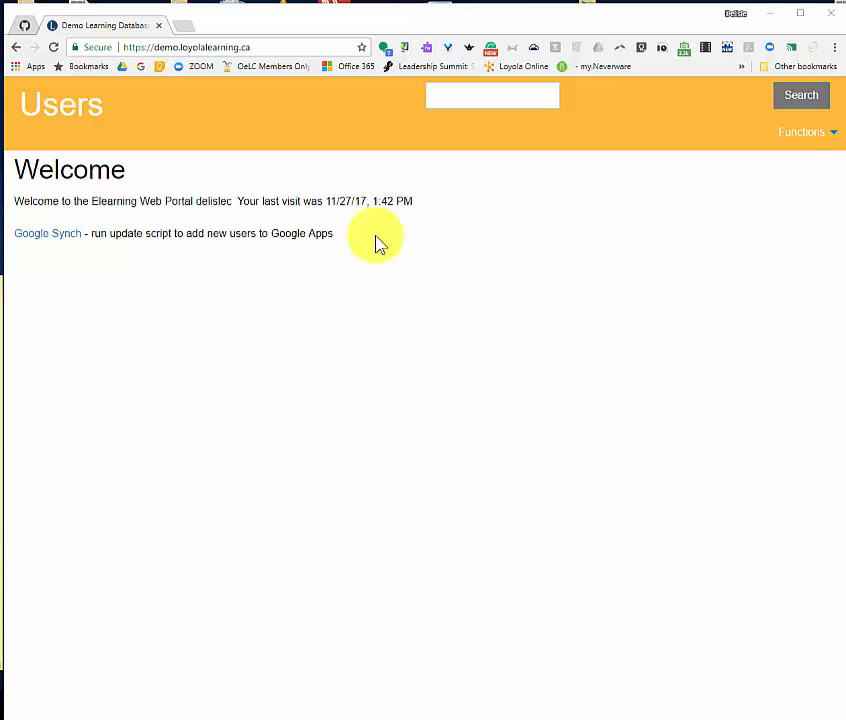
pyautogui.click(785, 133)
pyautogui.click(742, 183)
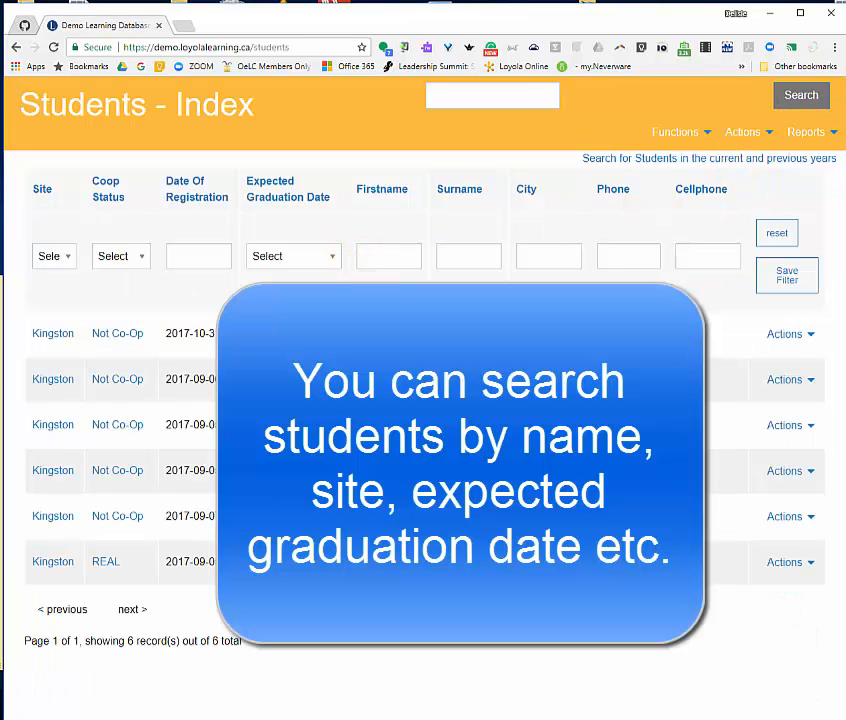
pyautogui.click(745, 133)
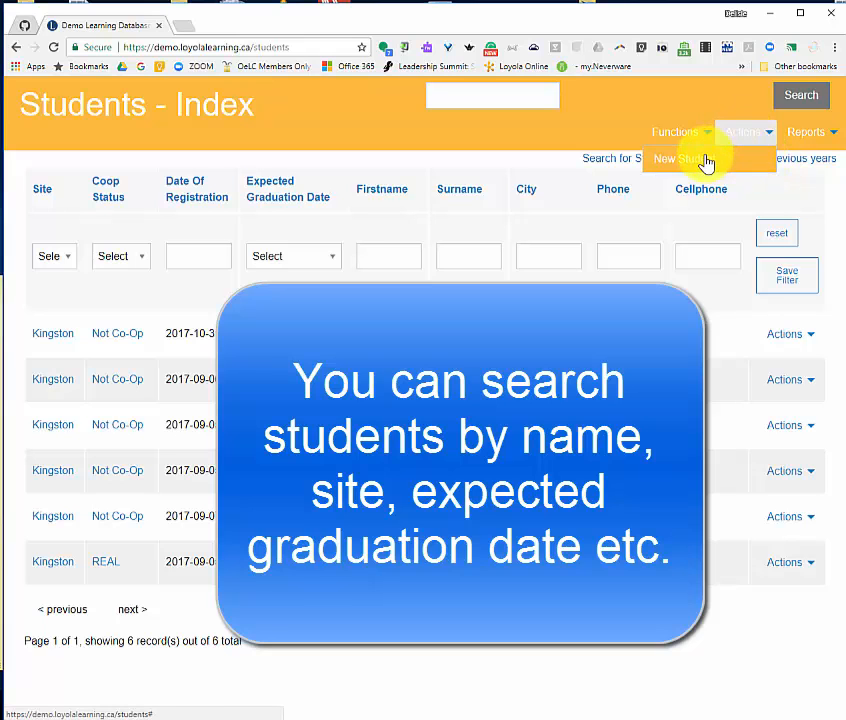
pyautogui.click(705, 162)
# Set the new student's site to Kingston and enter the student's first name and surname.
pyautogui.click(123, 236)
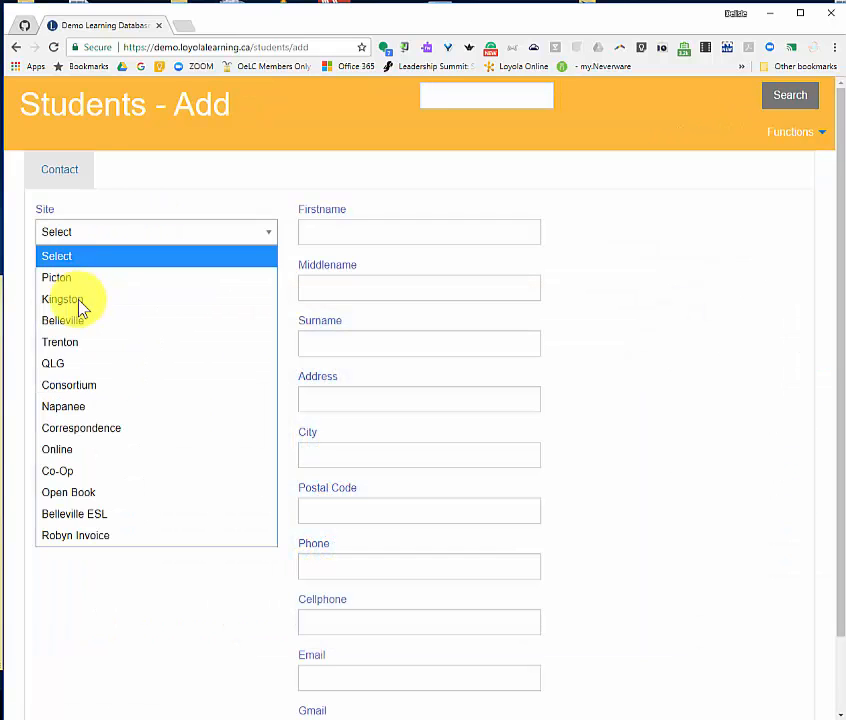
pyautogui.click(77, 302)
pyautogui.click(383, 231)
pyautogui.write('B')
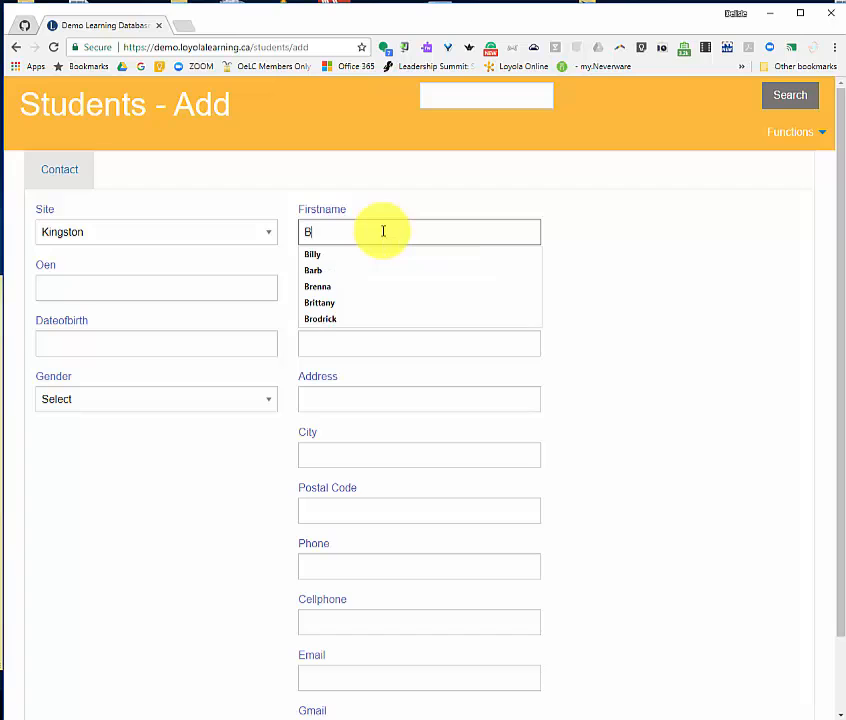
pyautogui.write('il')
pyautogui.press('Tab')
pyautogui.press('Tab')
pyautogui.write('Joel')
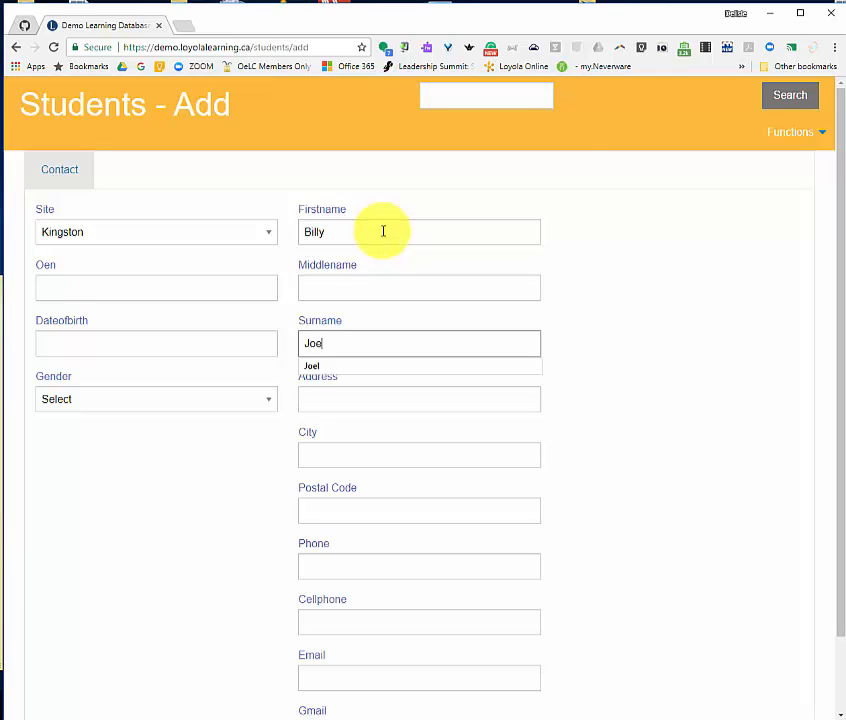
# Enter the student's street address and city.
pyautogui.press('Tab')
pyautogui.write('12')
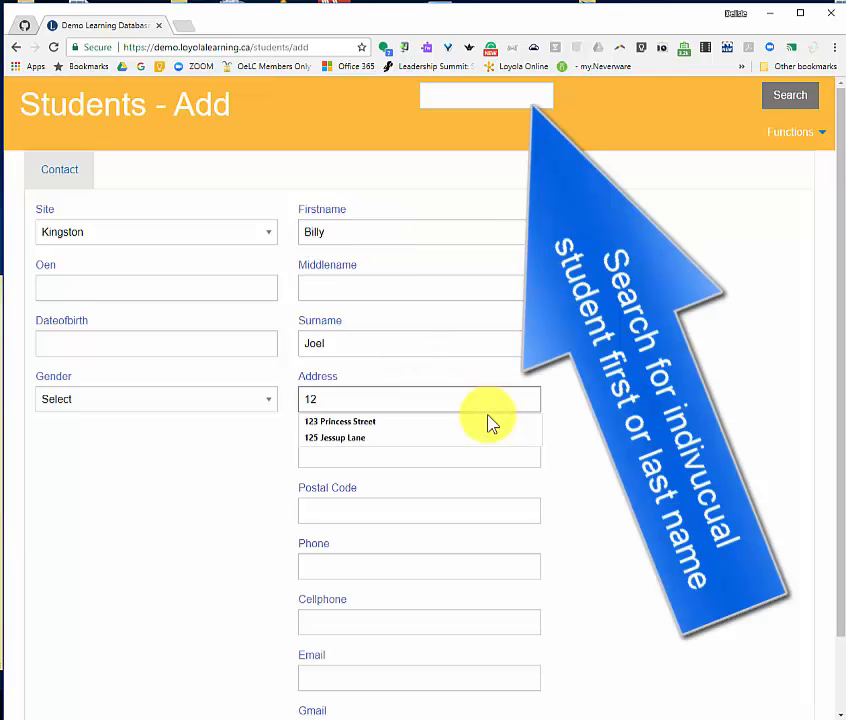
pyautogui.click(455, 424)
pyautogui.click(336, 449)
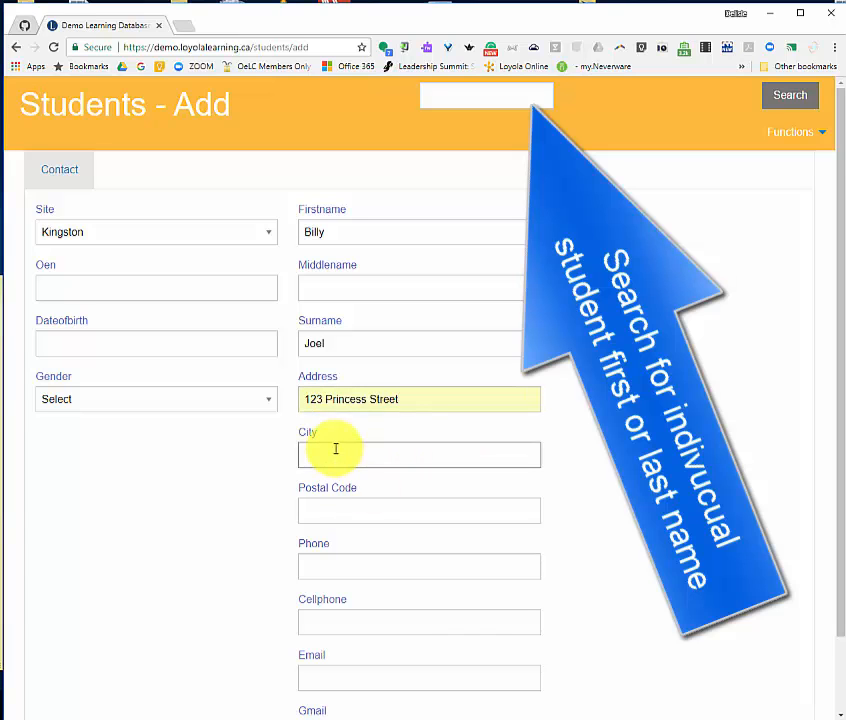
pyautogui.write('Kingsotn')
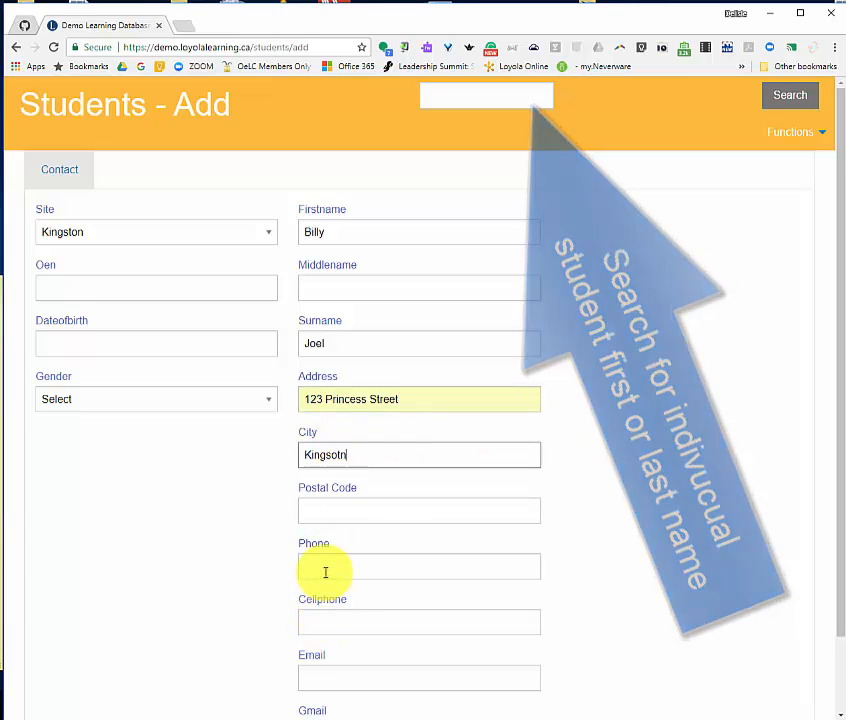
# Fill in the student's phone number and e-mail address.
pyautogui.click(325, 572)
pyautogui.write('613 55')
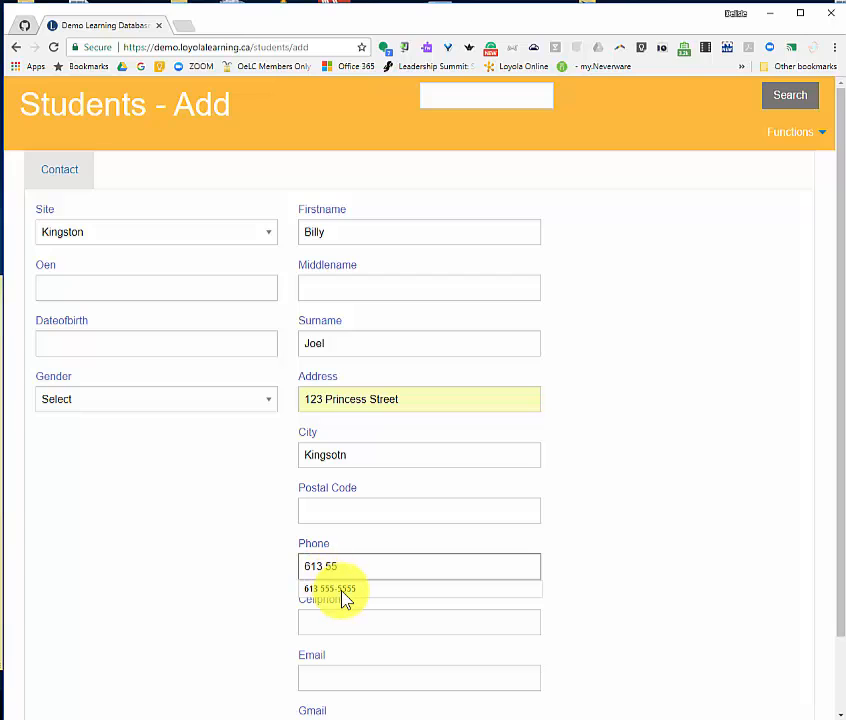
pyautogui.click(340, 590)
pyautogui.click(317, 680)
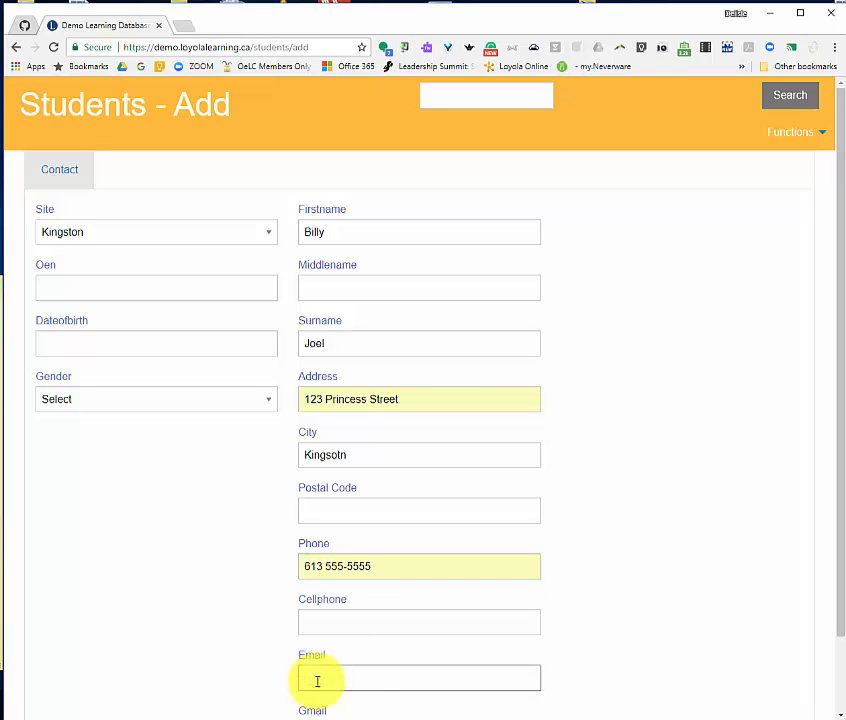
pyautogui.write('pi')
pyautogui.click(349, 700)
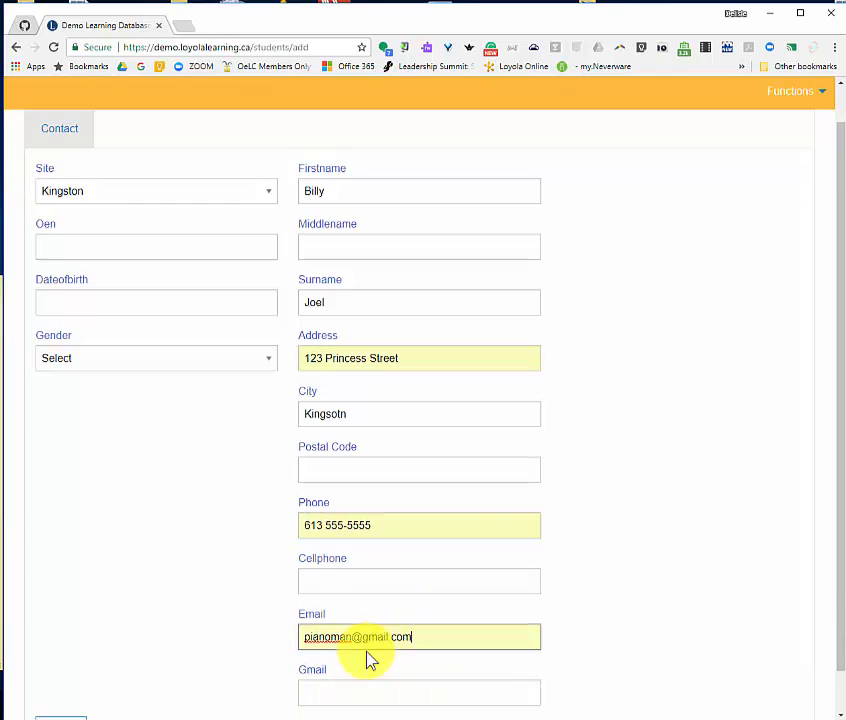
# Set the student's gender to Male.
pyautogui.scroll(-1, 366, 652)
pyautogui.click(80, 313)
pyautogui.click(76, 380)
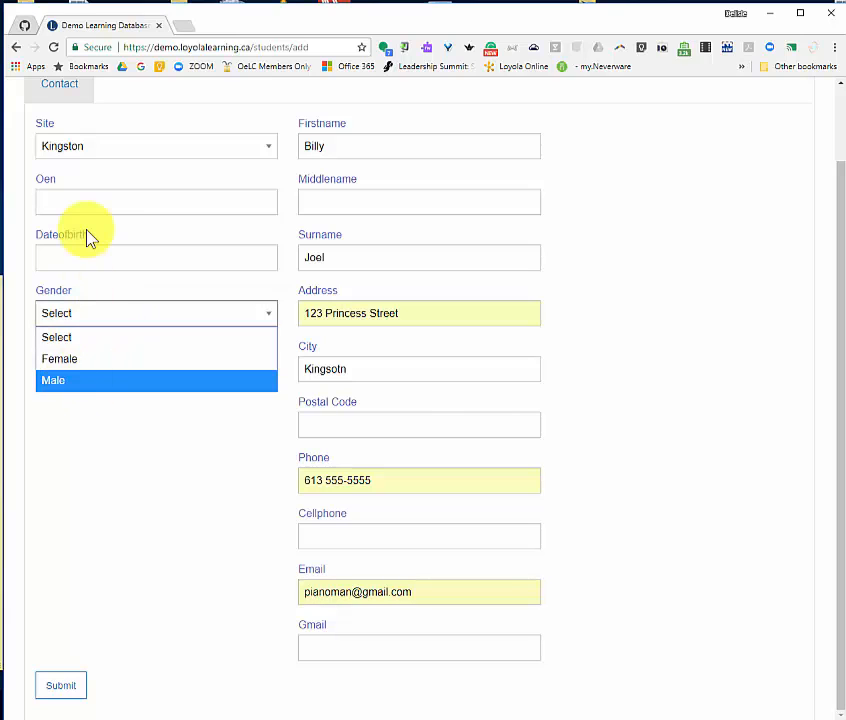
# Enter the student's date of birth using the calendar picker.
pyautogui.click(98, 262)
pyautogui.click(104, 284)
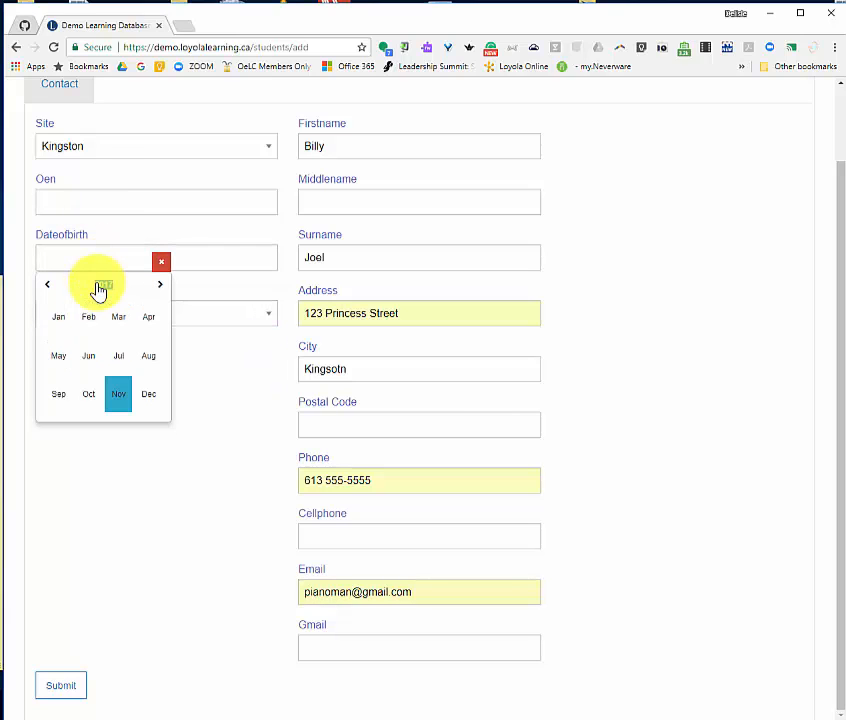
pyautogui.click(100, 287)
pyautogui.click(46, 289)
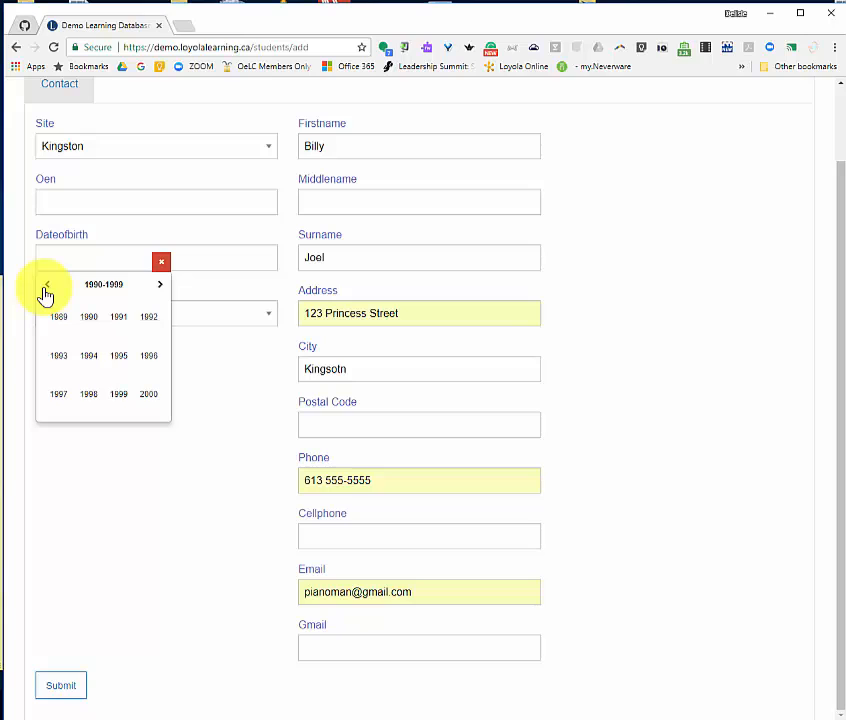
pyautogui.click(46, 289)
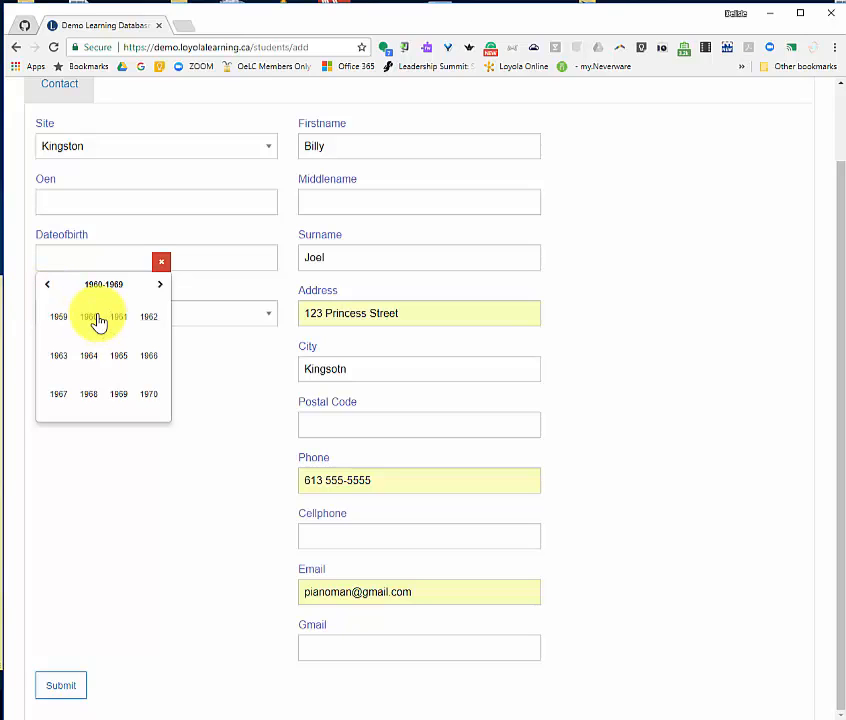
pyautogui.click(96, 324)
pyautogui.click(121, 326)
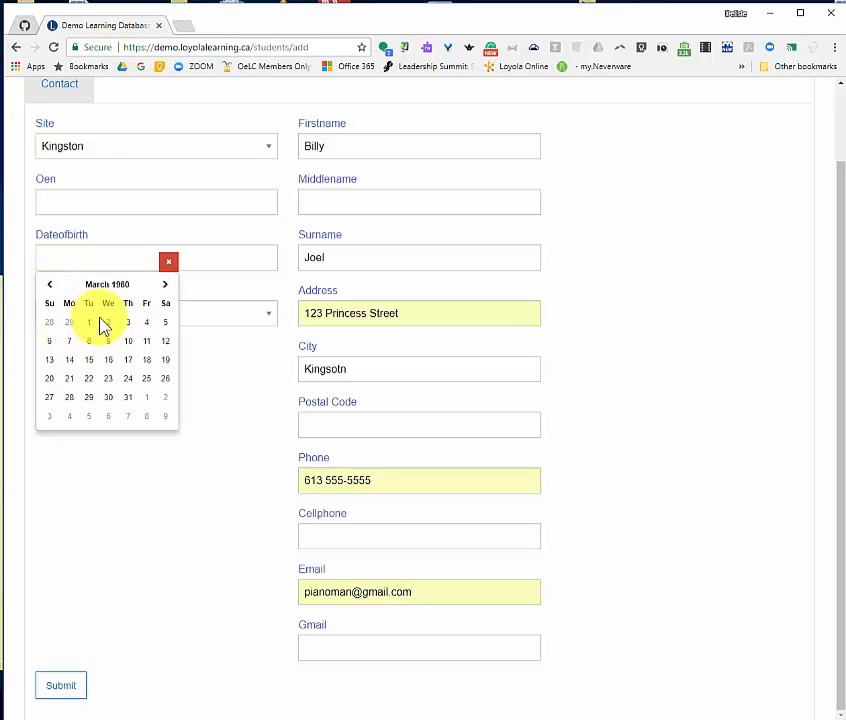
pyautogui.click(104, 322)
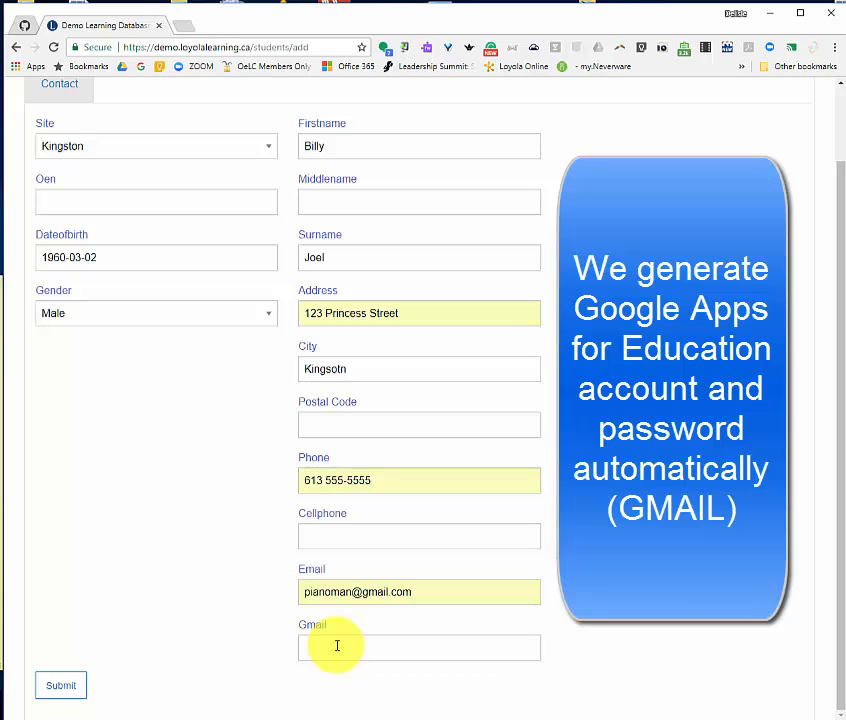
# Submit the new student record and look over the saved contact details.
pyautogui.click(52, 685)
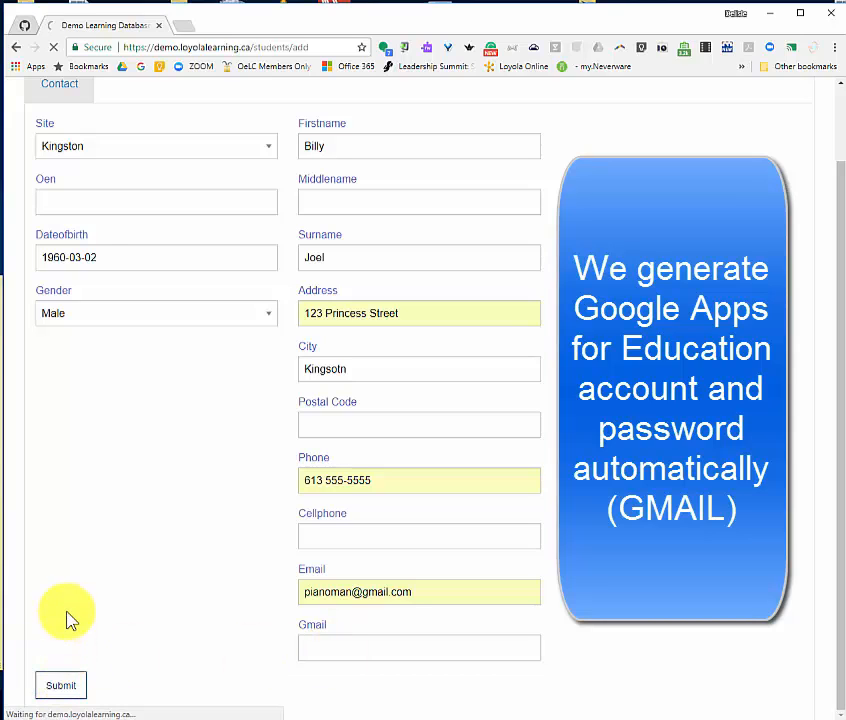
pyautogui.scroll(-2, 412, 500)
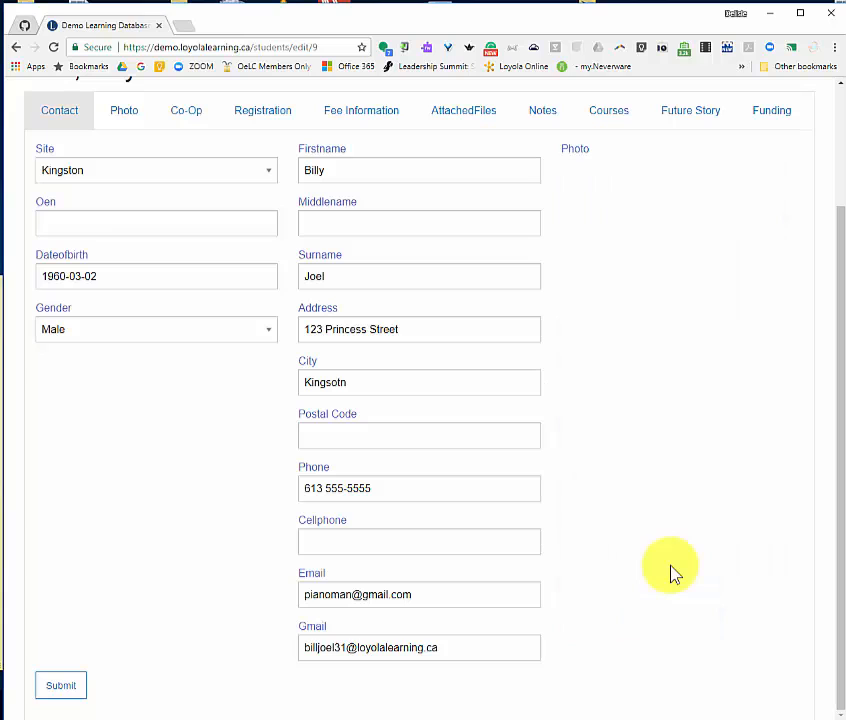
pyautogui.scroll(2, 671, 567)
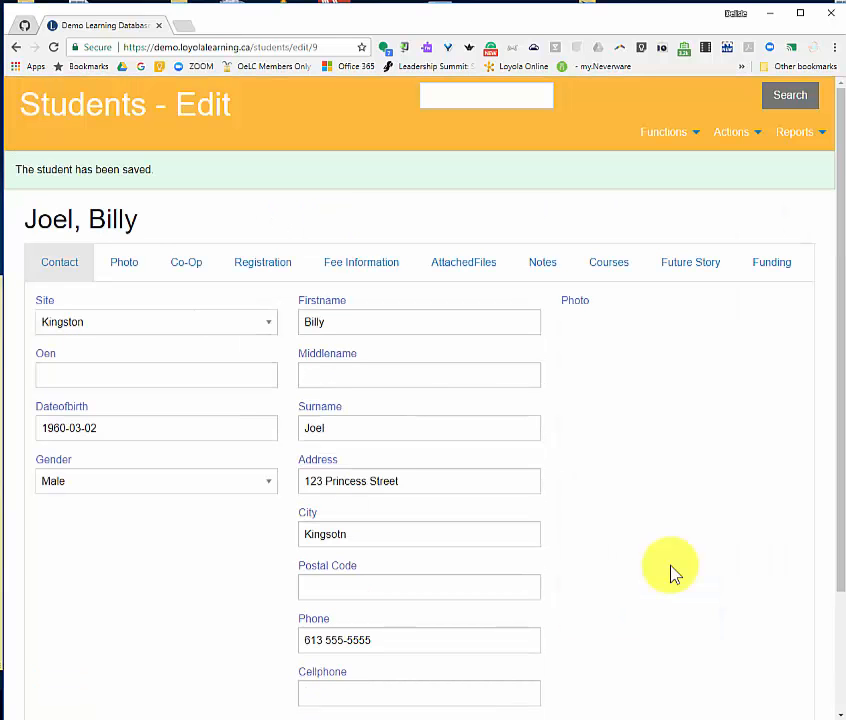
# Take a webcam photo for the student record and view it with the contact details.
pyautogui.click(119, 267)
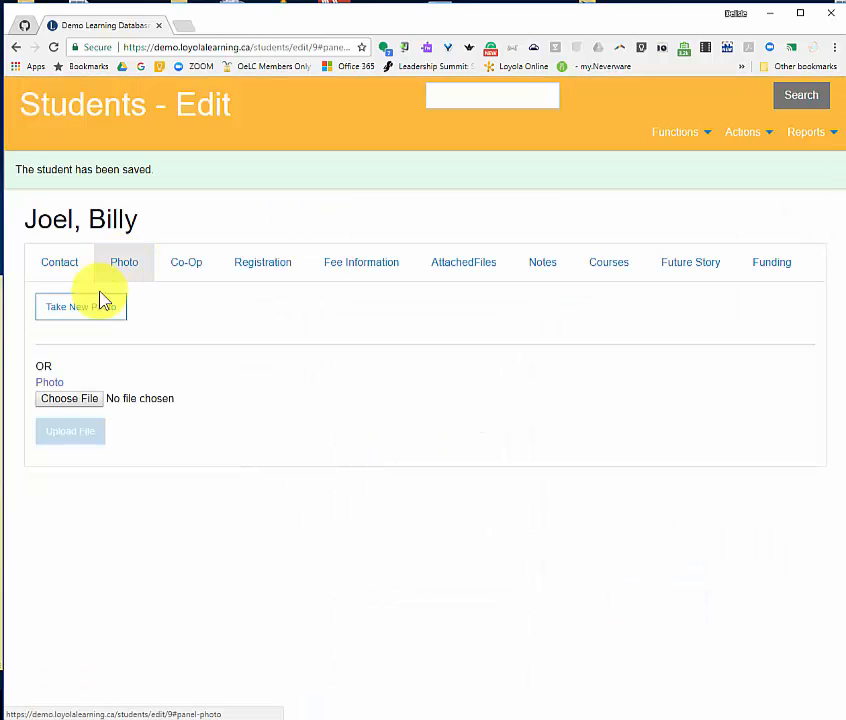
pyautogui.click(70, 314)
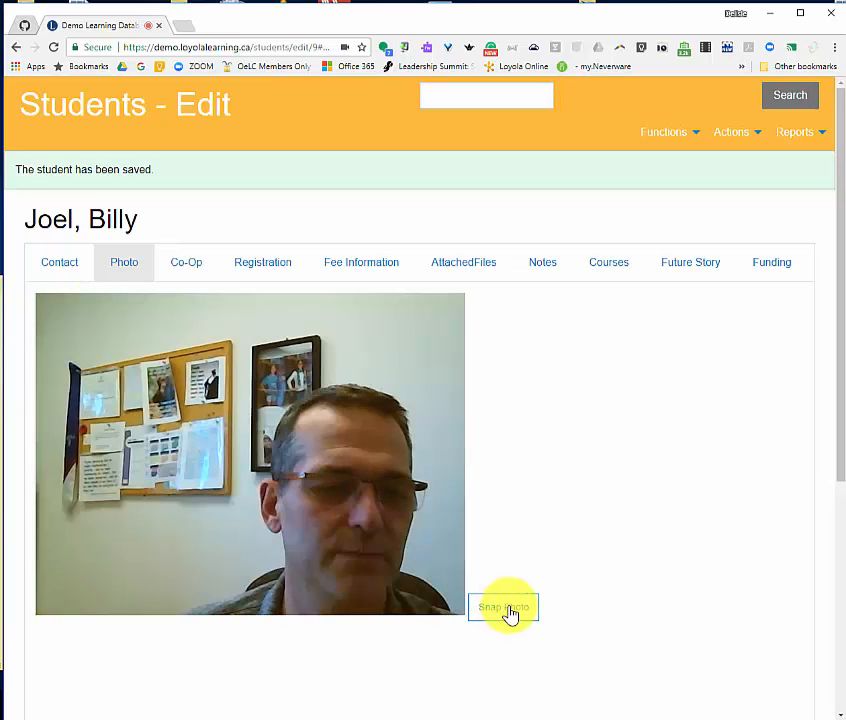
pyautogui.click(508, 611)
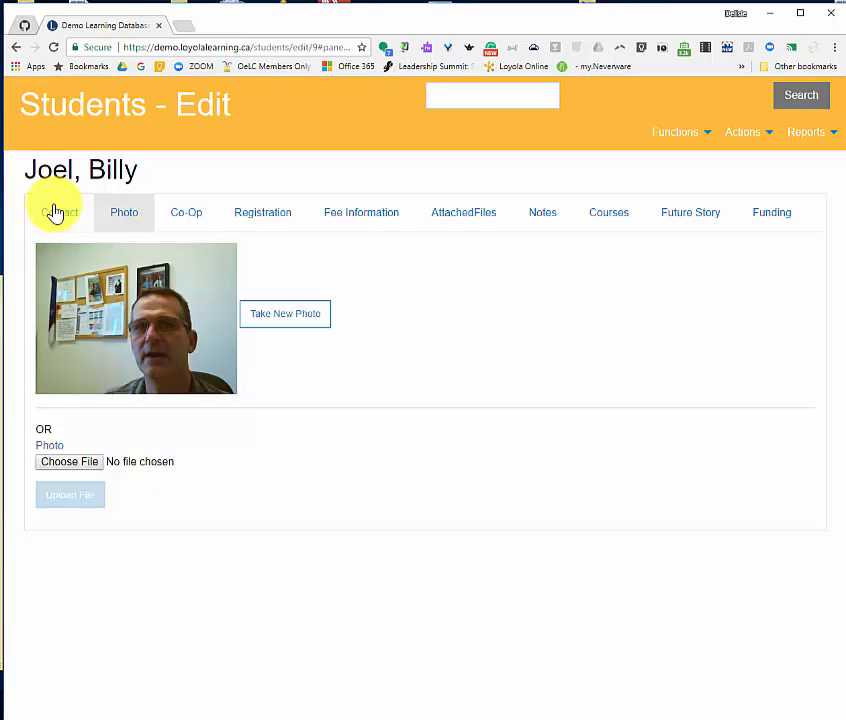
pyautogui.click(55, 213)
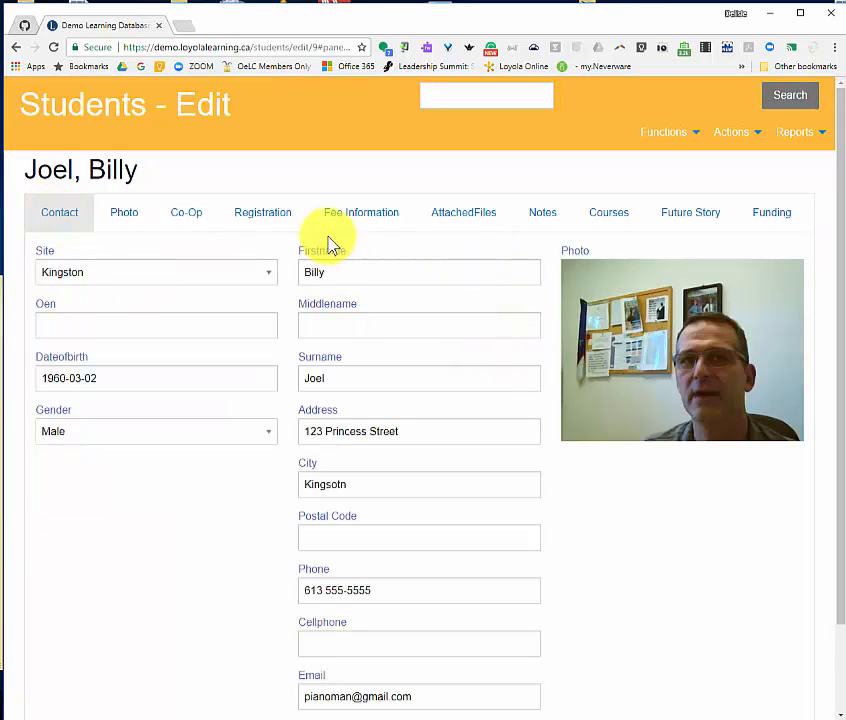
# Set the student's co-op status to REAL and enter xxx as both the co-op name and supervisor.
pyautogui.click(159, 220)
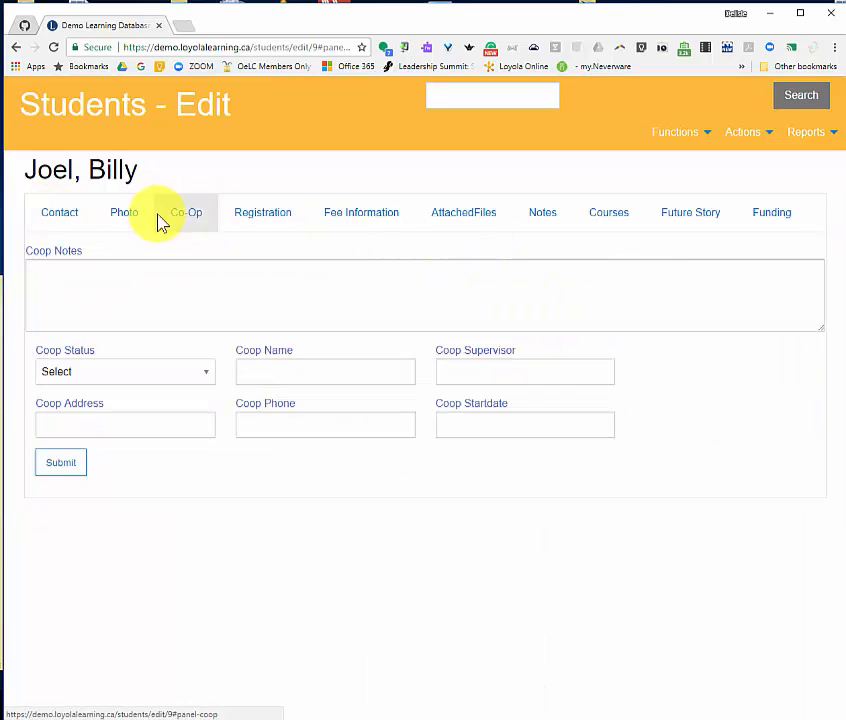
pyautogui.click(137, 377)
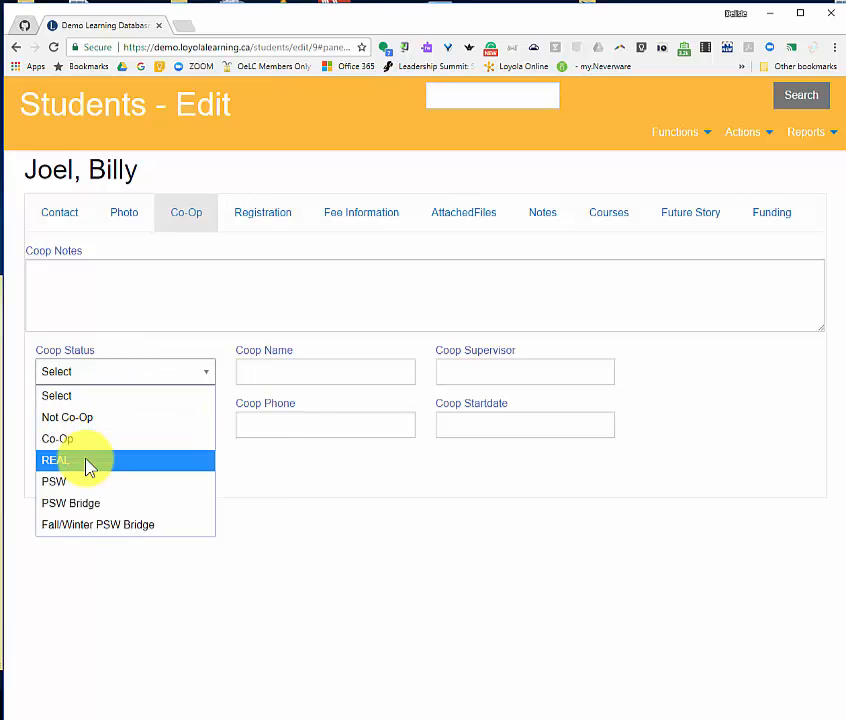
pyautogui.click(88, 462)
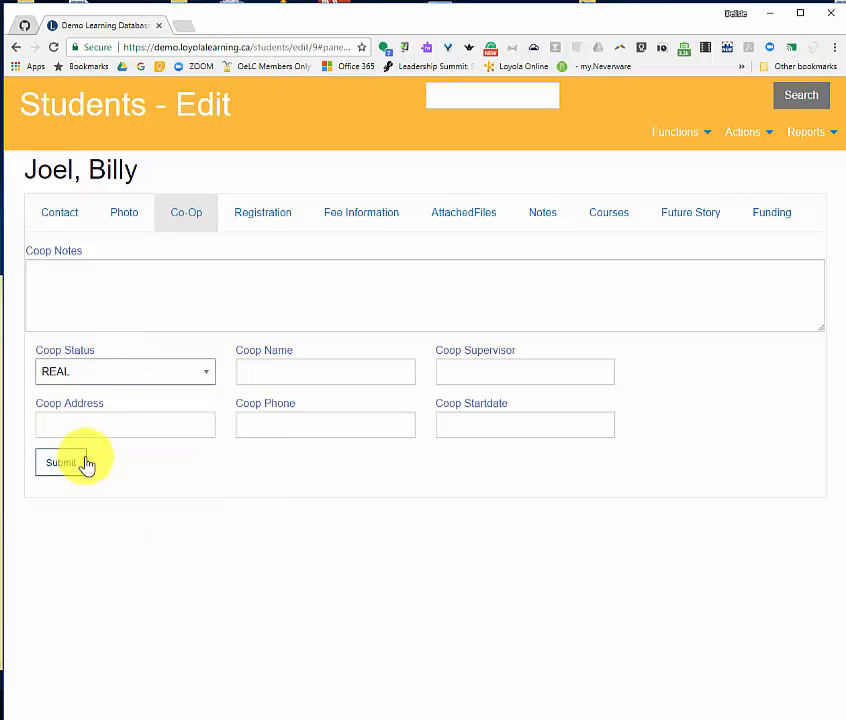
pyautogui.click(264, 374)
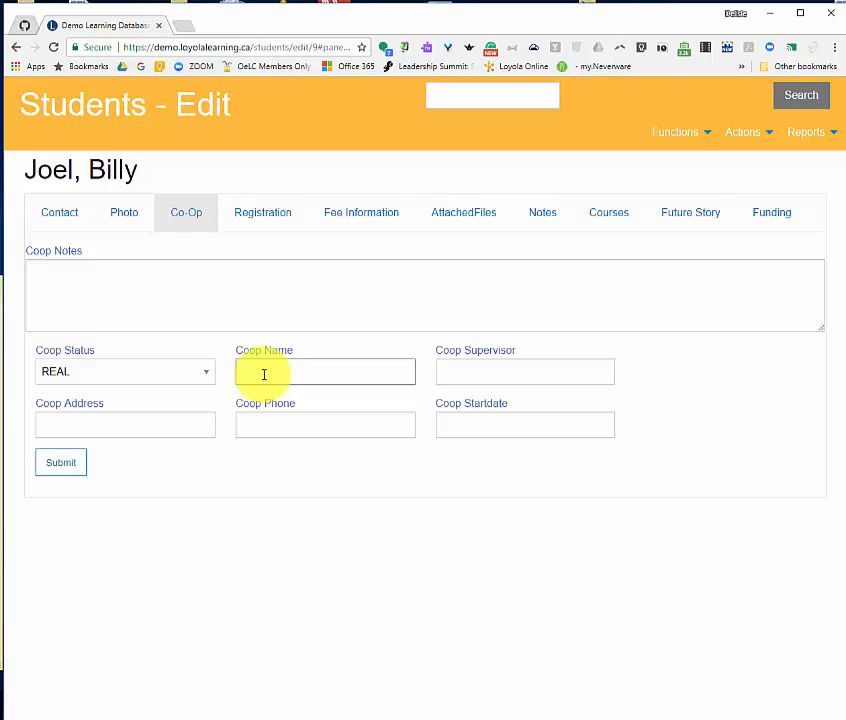
pyautogui.write('xxx')
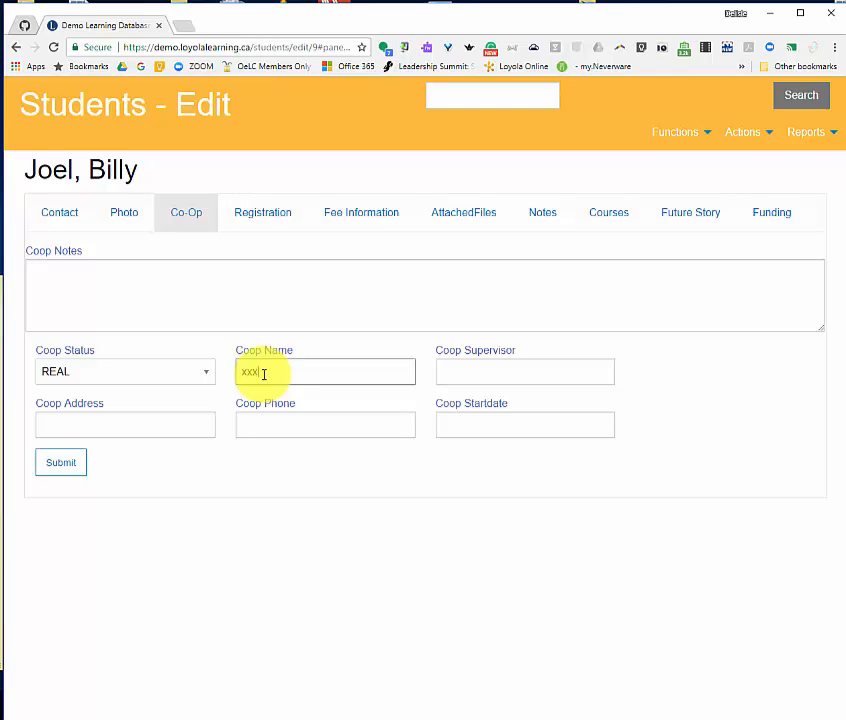
pyautogui.click(483, 376)
pyautogui.write('xxx')
# Set the co-op start date to 2017-10-04 and save the co-op details.
pyautogui.click(519, 423)
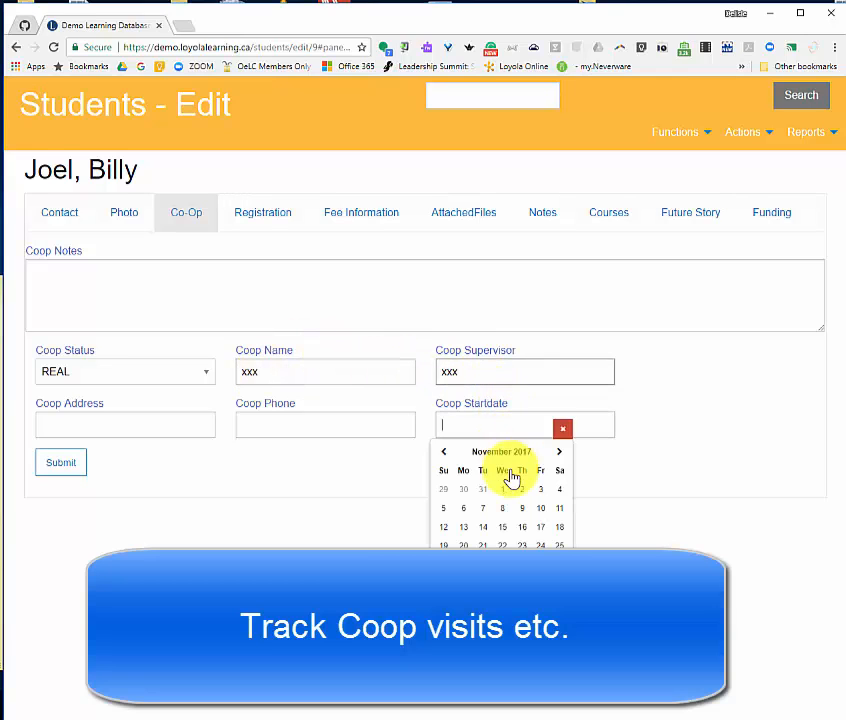
pyautogui.click(446, 458)
pyautogui.click(446, 458)
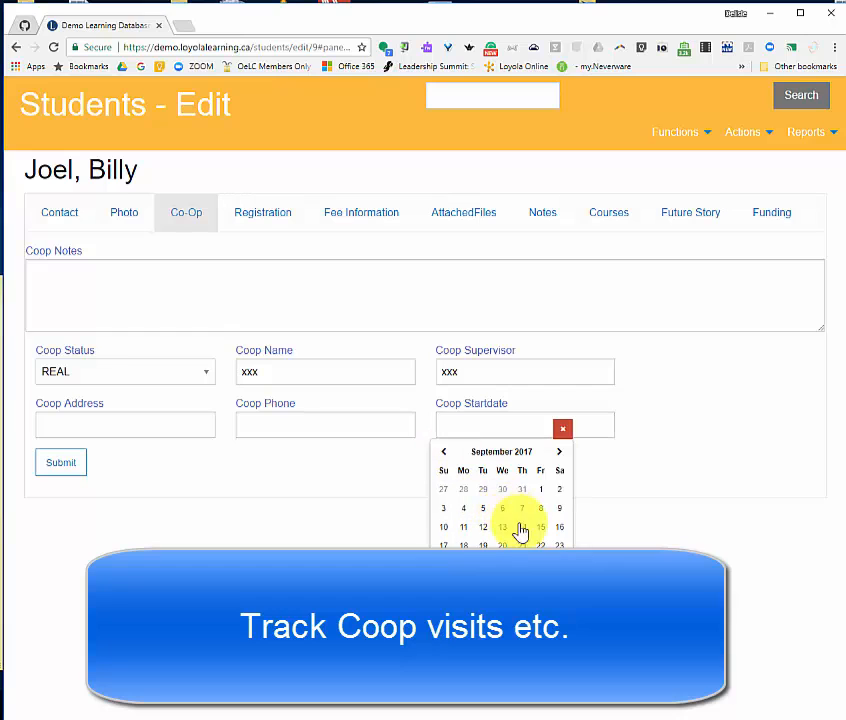
pyautogui.click(559, 453)
pyautogui.click(502, 508)
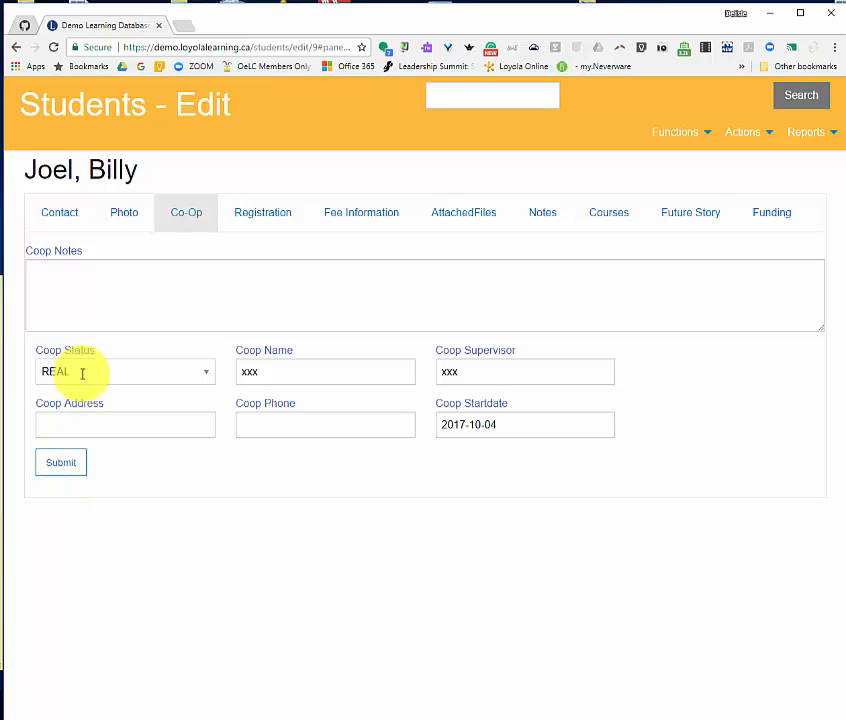
pyautogui.click(52, 463)
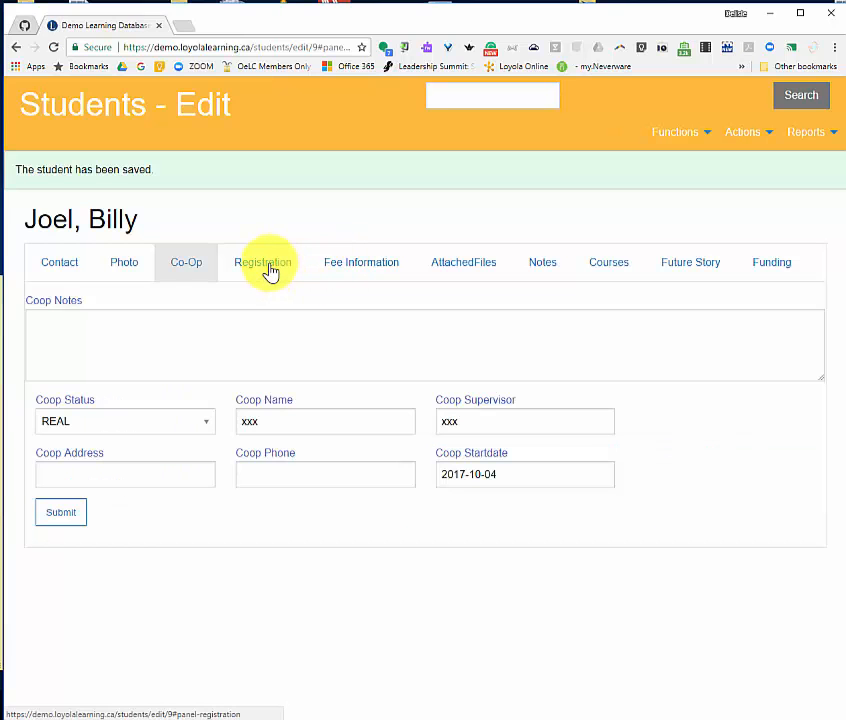
# In the student's registration data, set the expected graduation term to 2017/2018 Term 5 and the registration date to 2017-09-06.
pyautogui.click(270, 270)
pyautogui.click(158, 345)
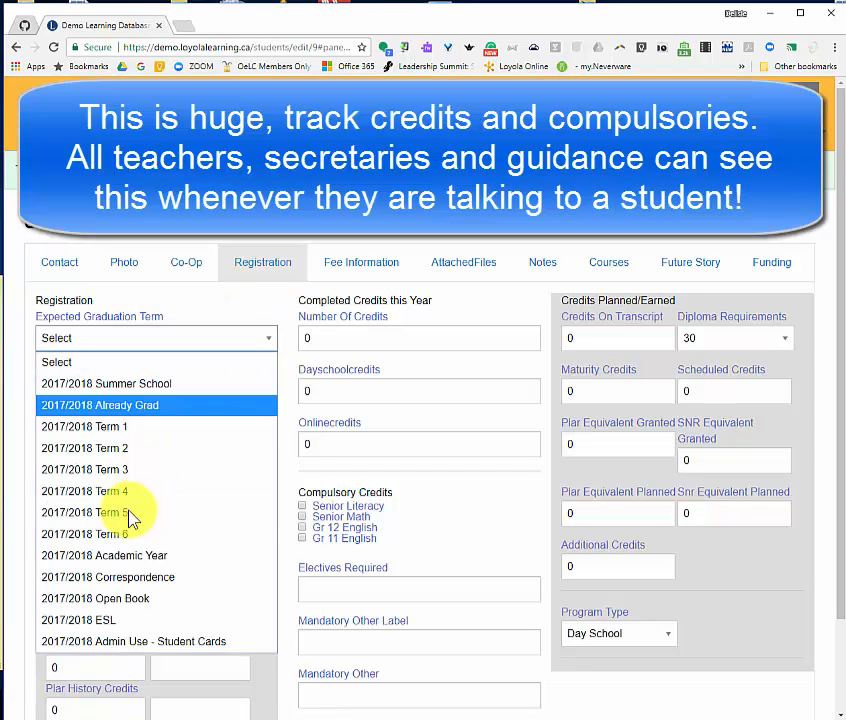
pyautogui.click(134, 513)
pyautogui.click(126, 392)
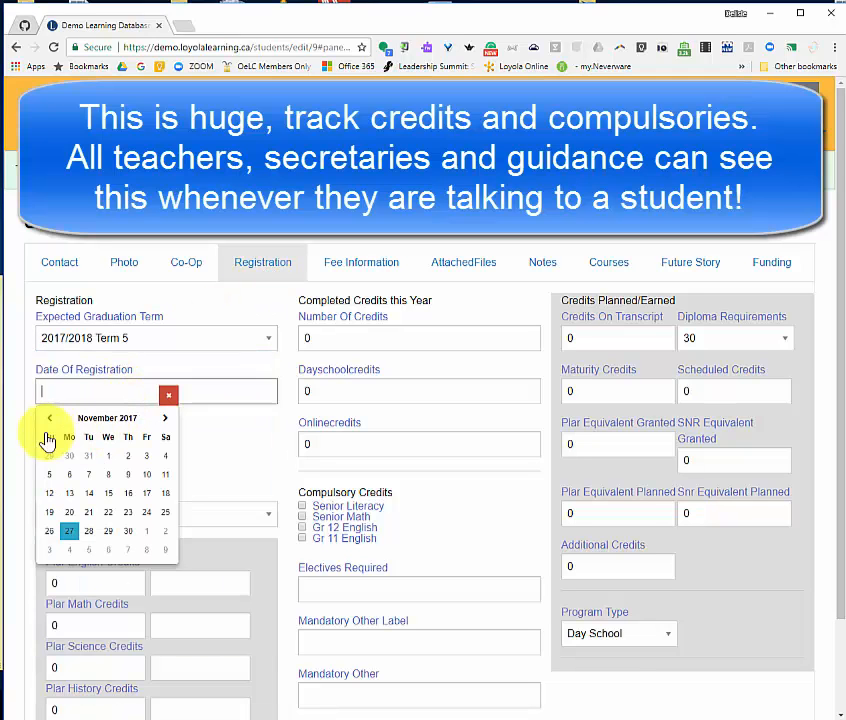
pyautogui.click(49, 420)
pyautogui.click(49, 420)
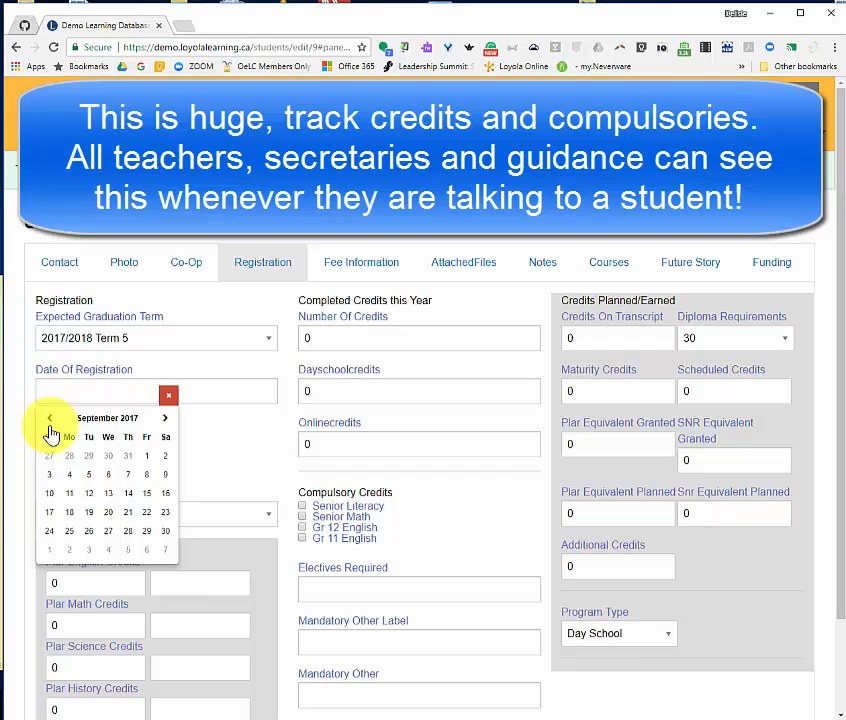
pyautogui.click(108, 474)
# Set the credits on transcript to 19, the scheduled credits to 7 and the PLAR equivalent planned to 4.
pyautogui.doubleClick(580, 338)
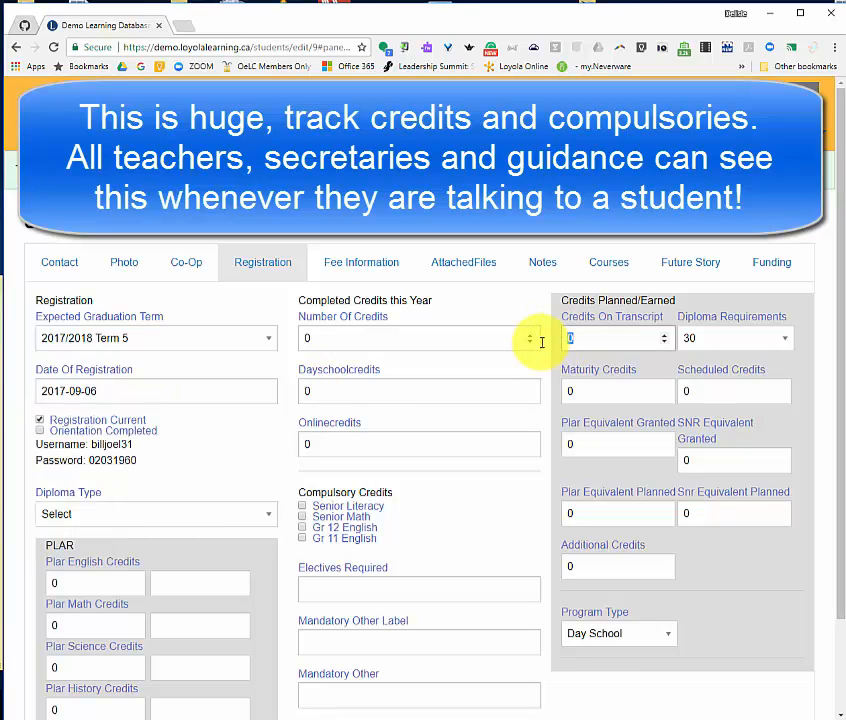
pyautogui.doubleClick(688, 390)
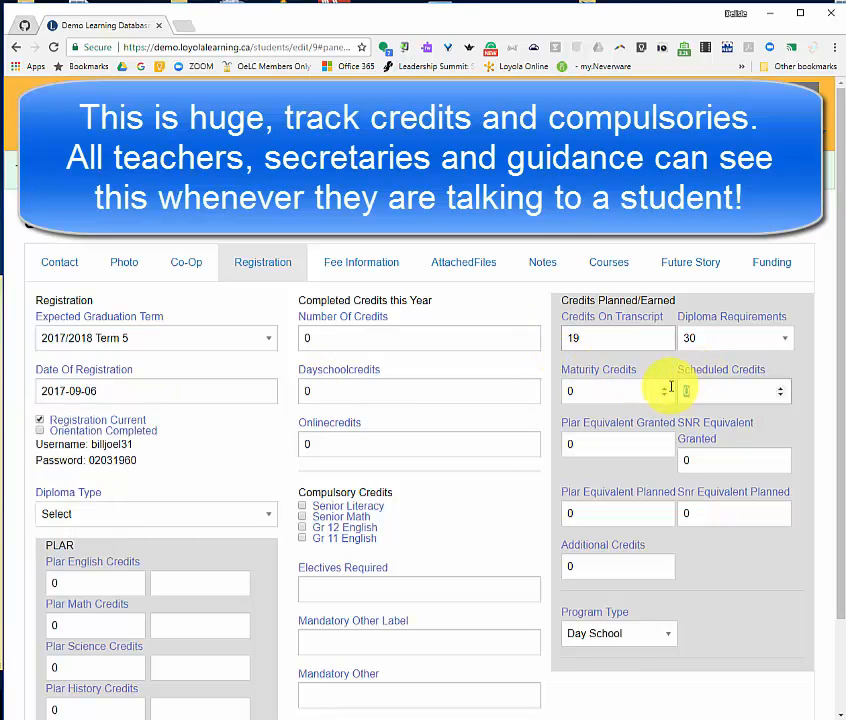
pyautogui.write('7')
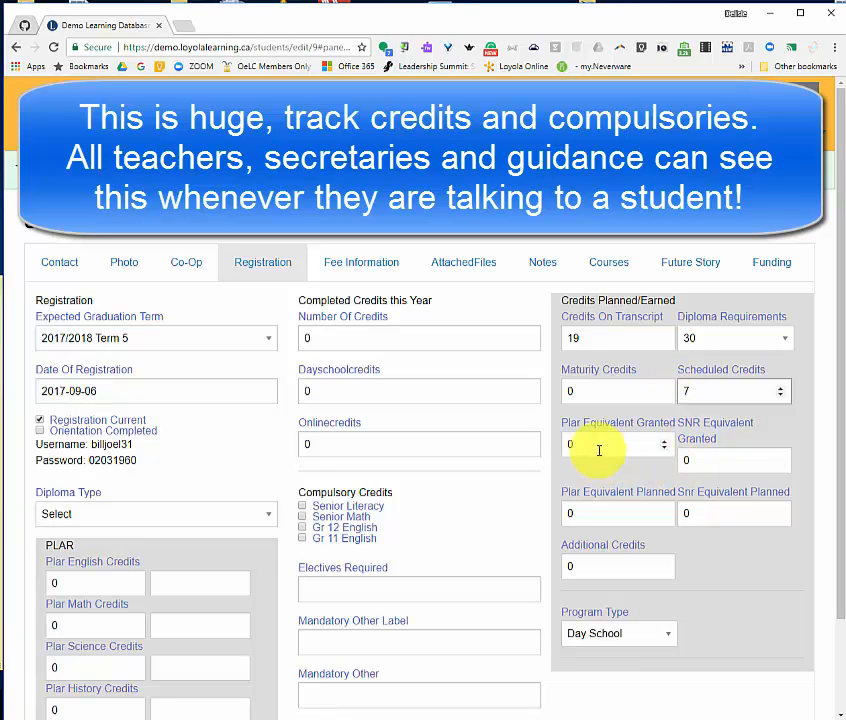
pyautogui.doubleClick(585, 508)
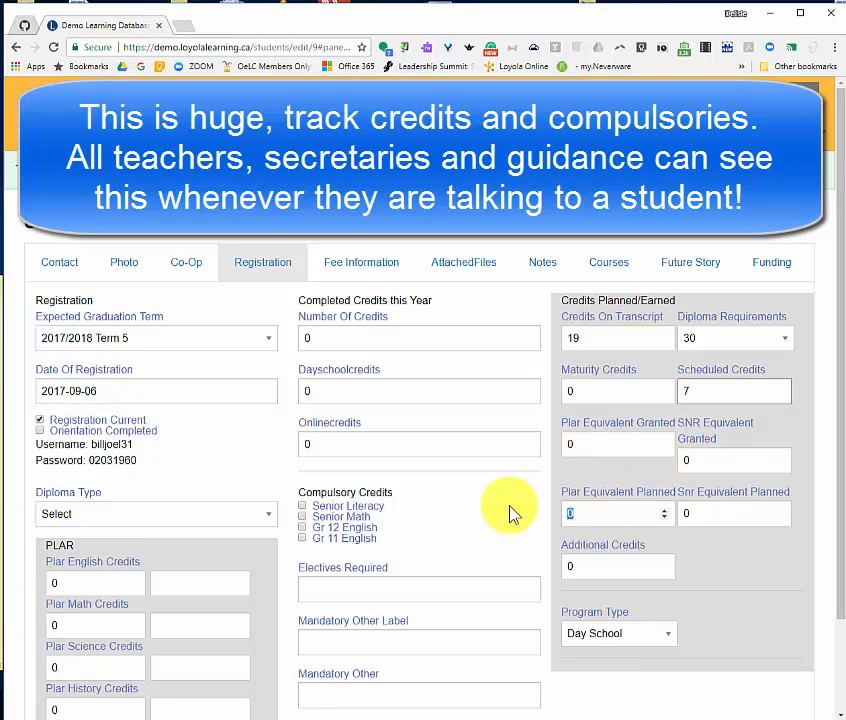
pyautogui.write('4')
# Enter 4 PLAR math credits and mark the Senior Literacy, Senior Math and Gr 12 English compulsory credits.
pyautogui.doubleClick(48, 624)
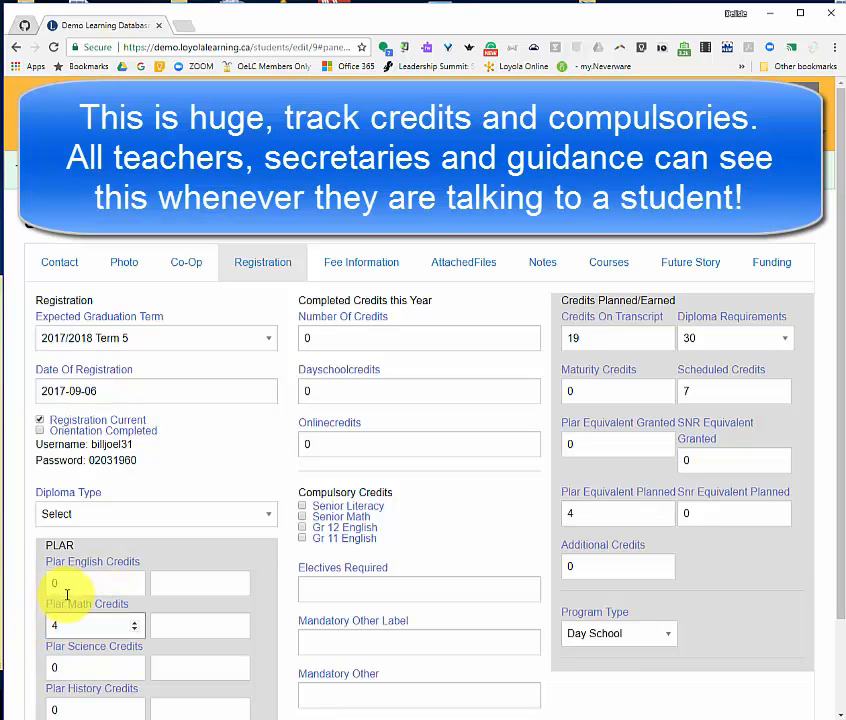
pyautogui.click(302, 506)
pyautogui.click(302, 516)
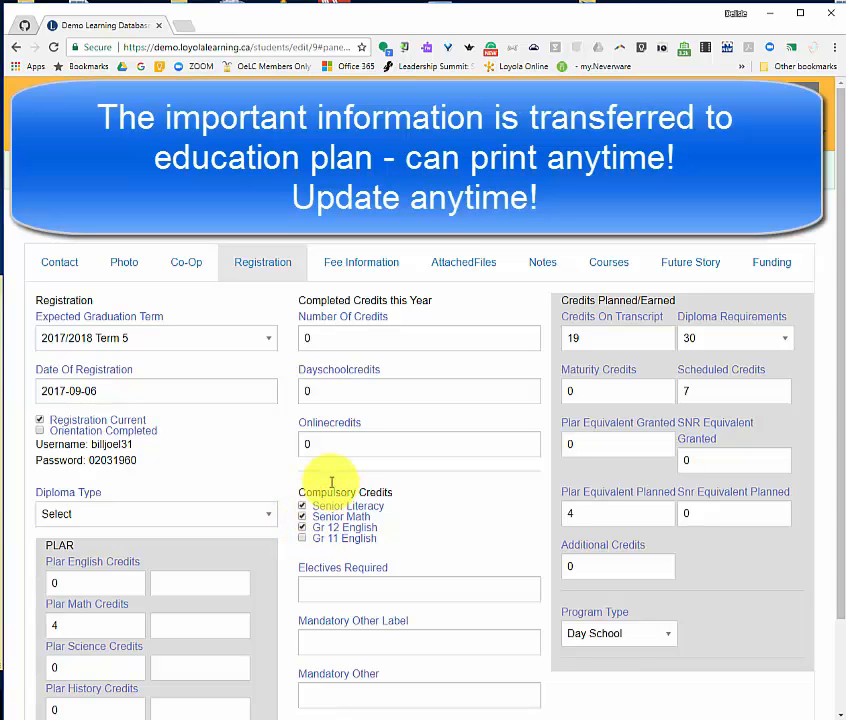
# Set the program type to Day School, E-Learning, Co-Op/REAL and Con-Ed, and save the registration data.
pyautogui.scroll(-2, 400, 430)
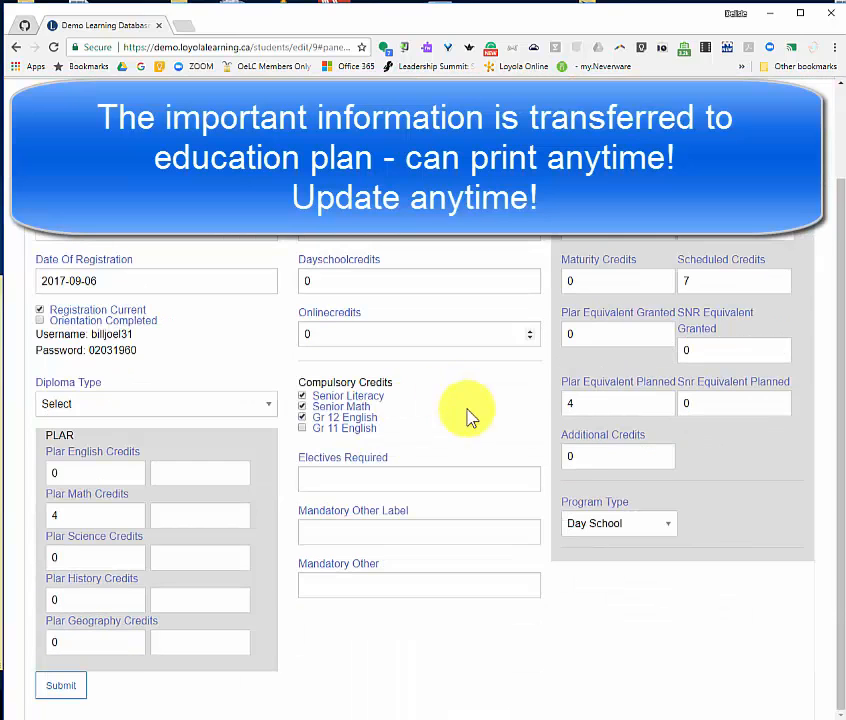
pyautogui.click(611, 524)
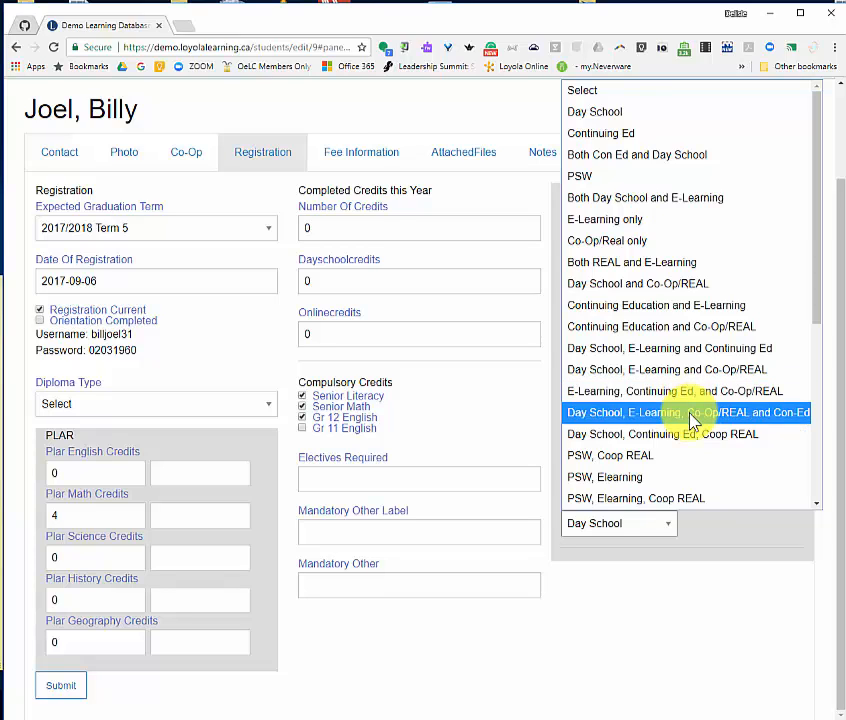
pyautogui.click(693, 414)
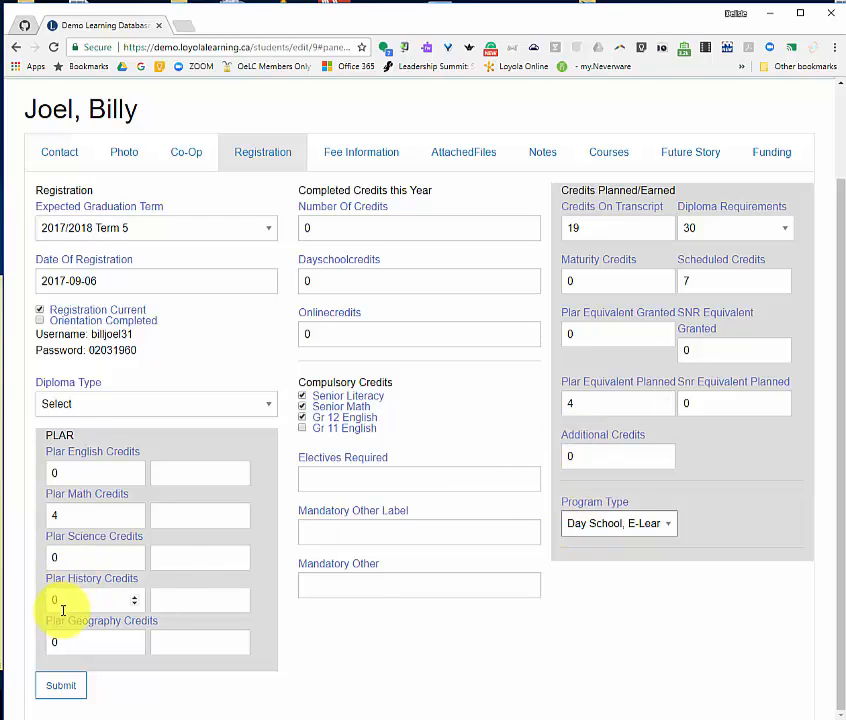
pyautogui.click(57, 688)
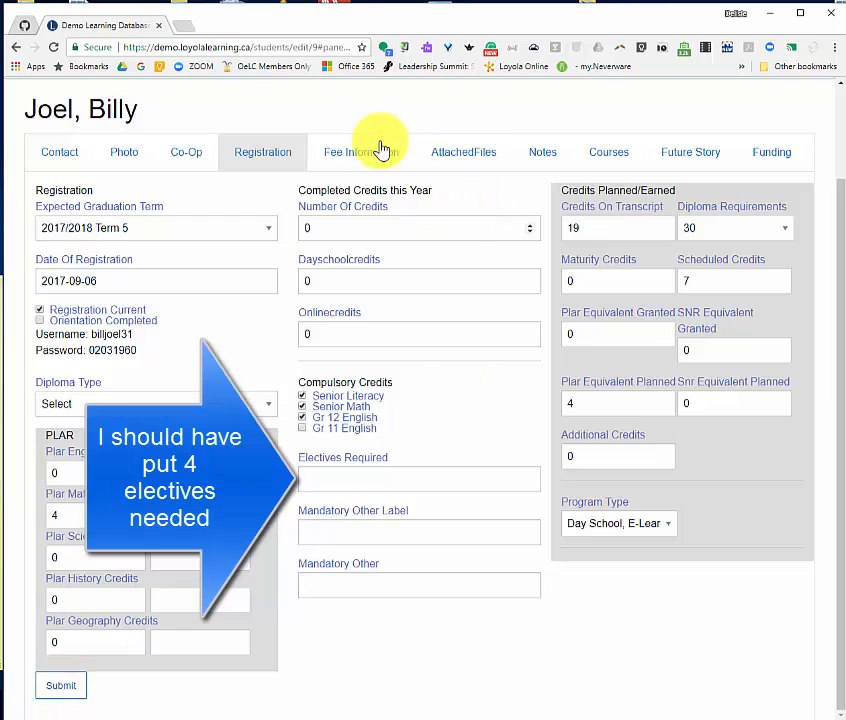
# Start adding course enrollments, selecting Kingston's Term 1 GLS4O1b/PLAR and Term 2 OLC3O/4O1d, with 3O entered for the literacy course.
pyautogui.click(624, 155)
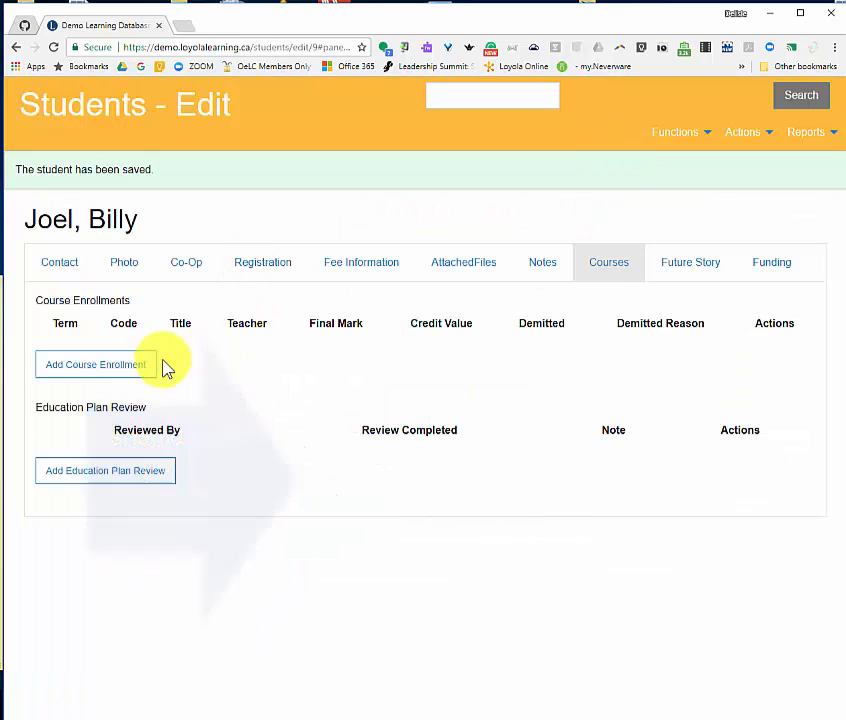
pyautogui.click(119, 374)
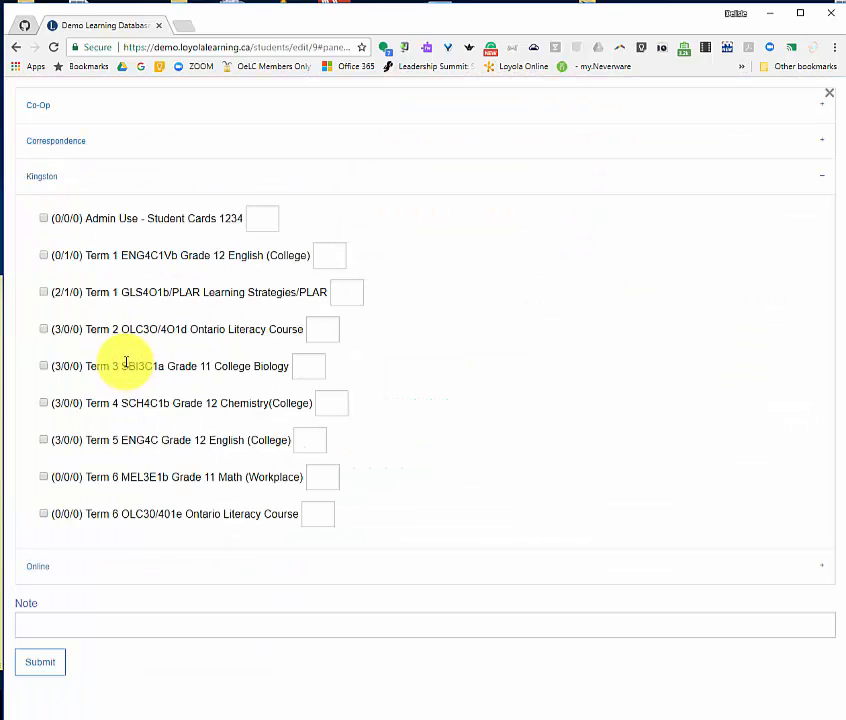
pyautogui.click(43, 329)
pyautogui.click(321, 329)
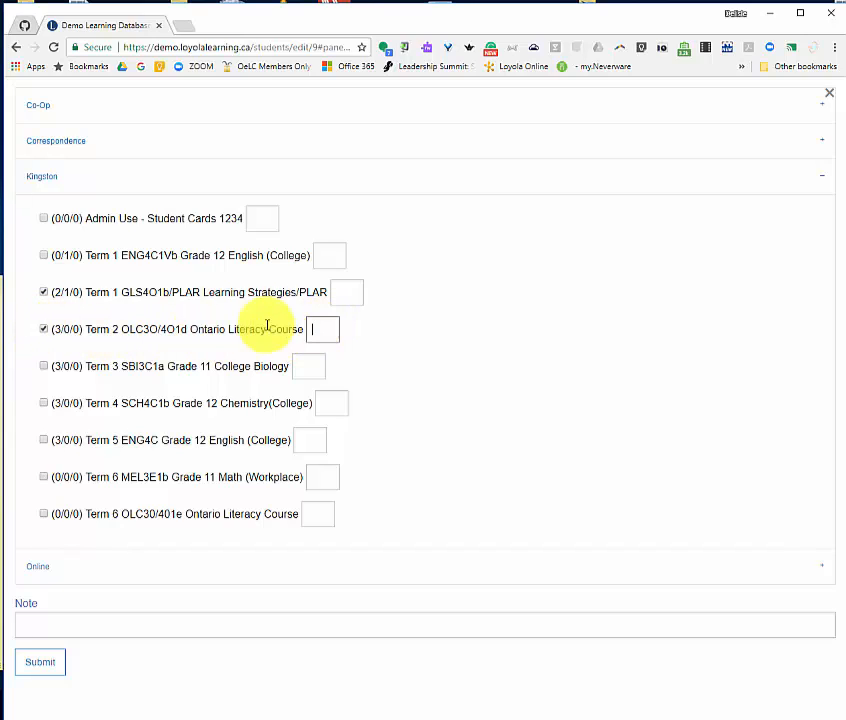
pyautogui.write('30')
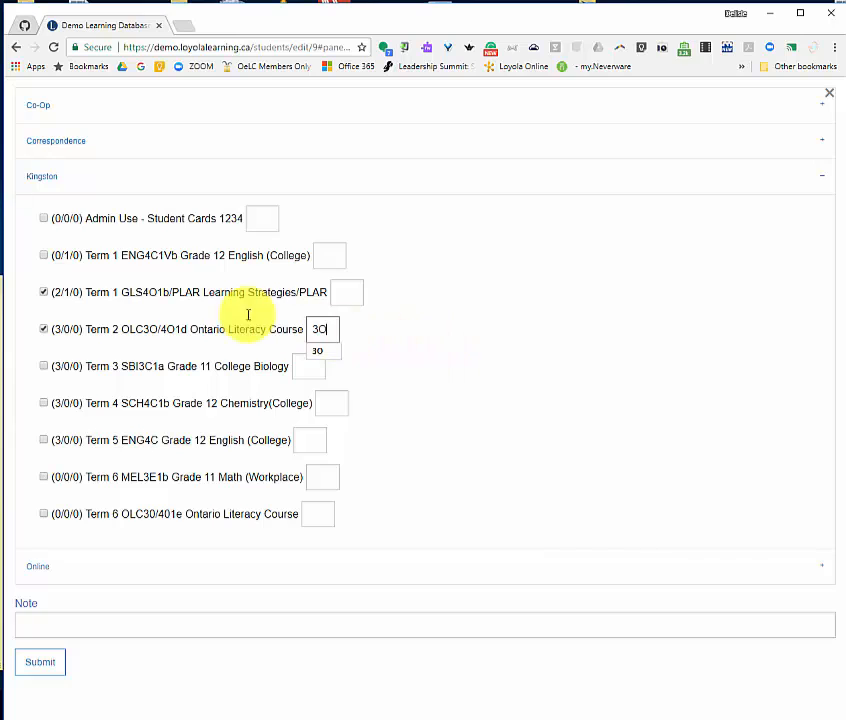
# Select the online courses Term 3 ENG4E1Vj, Term 4 ENG4C1vb and Term 5 MAP4C1Ve for enrollment.
pyautogui.click(95, 570)
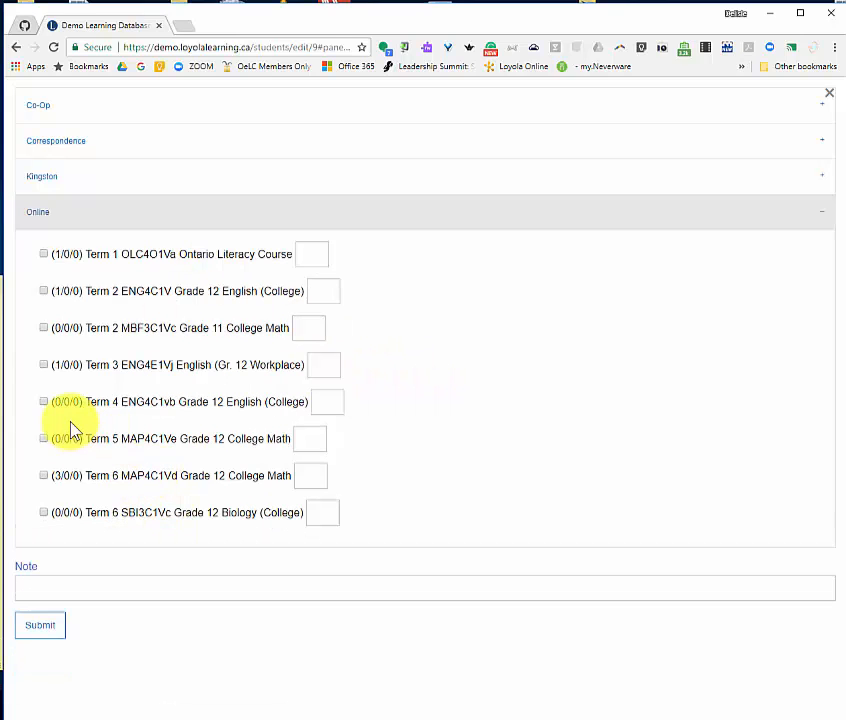
pyautogui.click(44, 366)
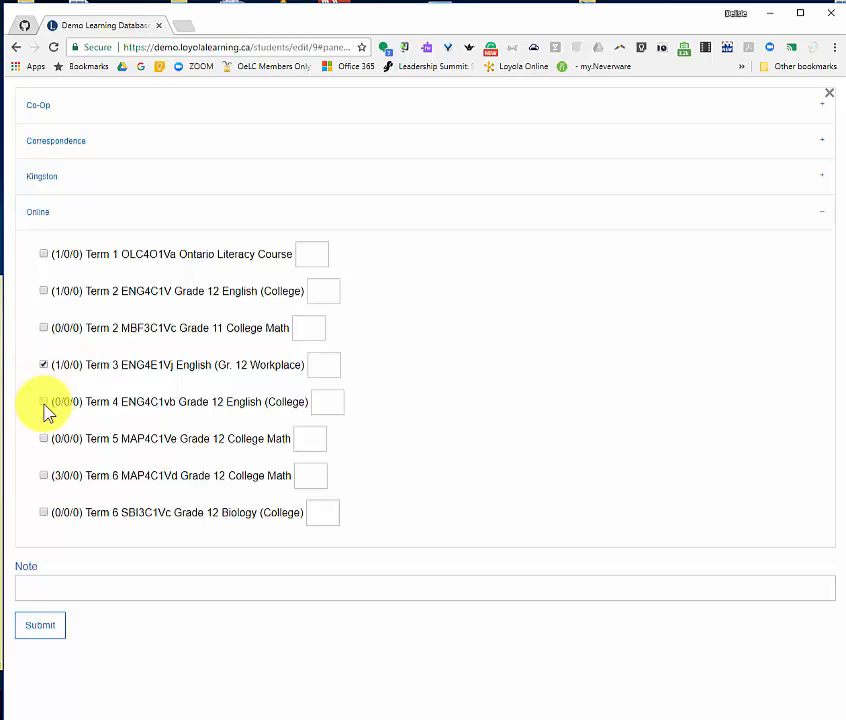
pyautogui.click(44, 403)
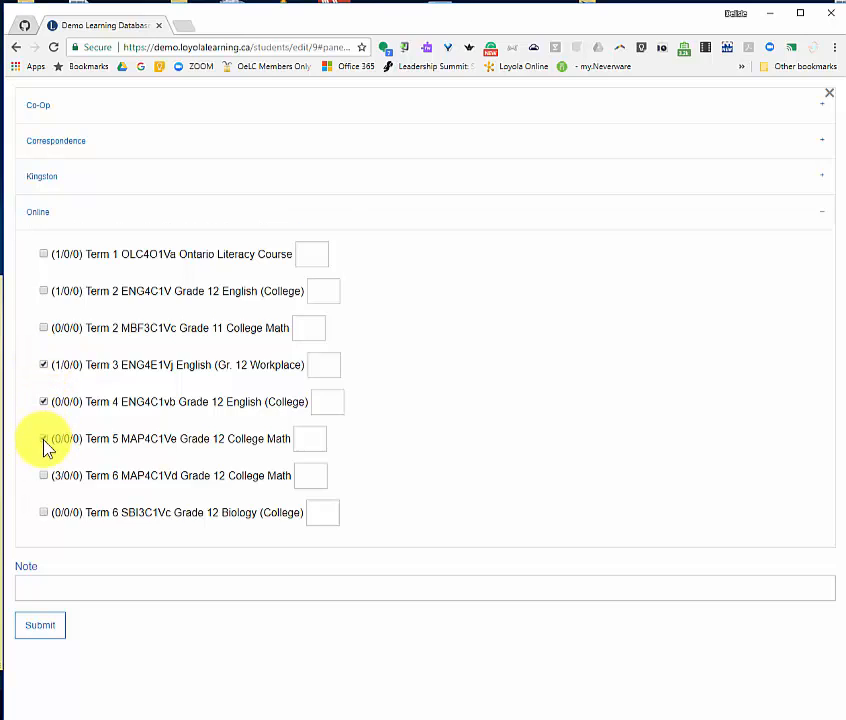
pyautogui.click(44, 439)
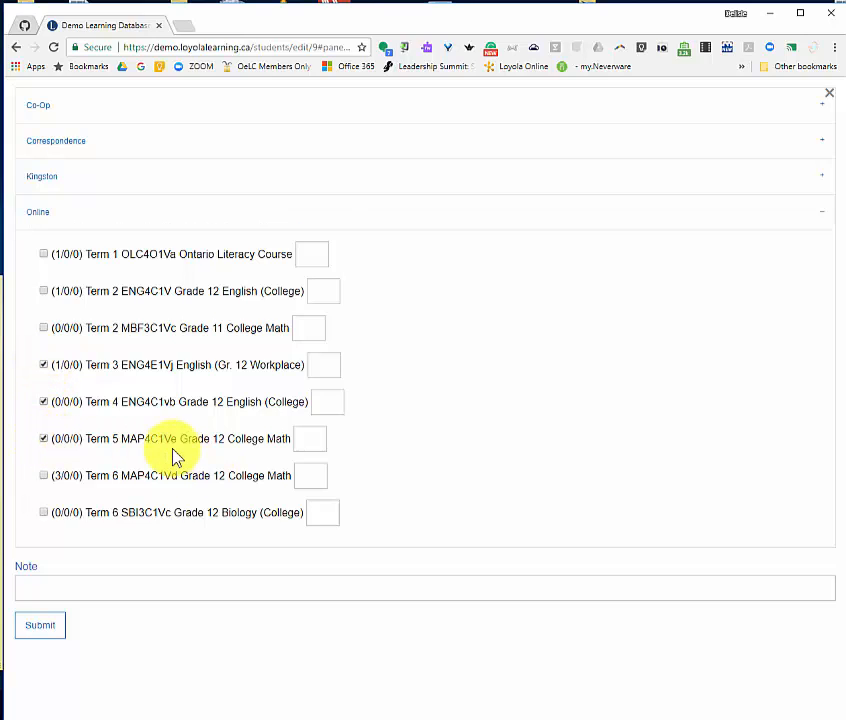
# Select the Term 2 Co-op h/u and Term 3 Co-op i/u courses with code GLN4O2C and submit all enrollments.
pyautogui.click(78, 137)
pyautogui.click(64, 115)
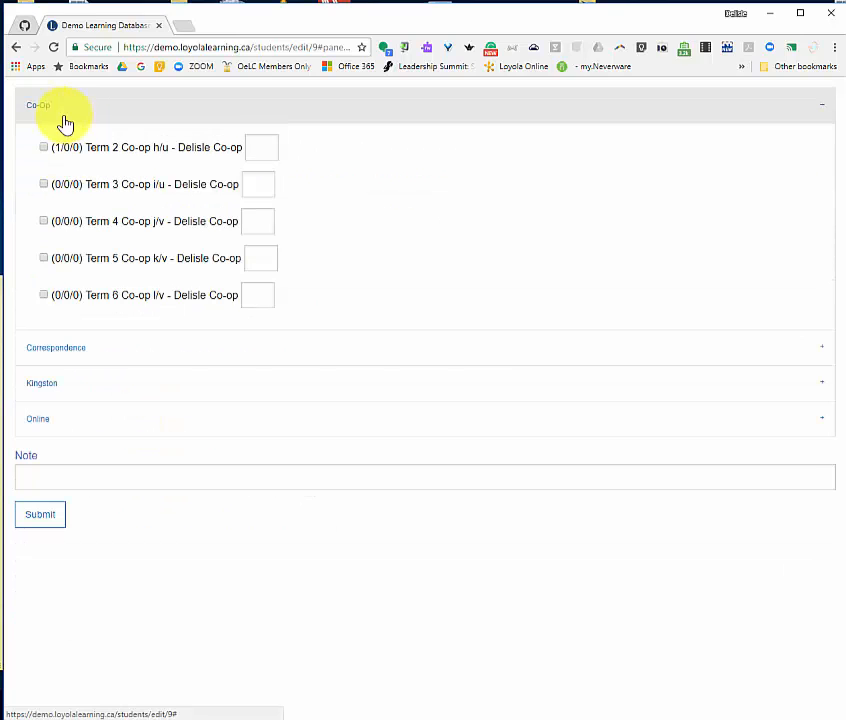
pyautogui.click(43, 147)
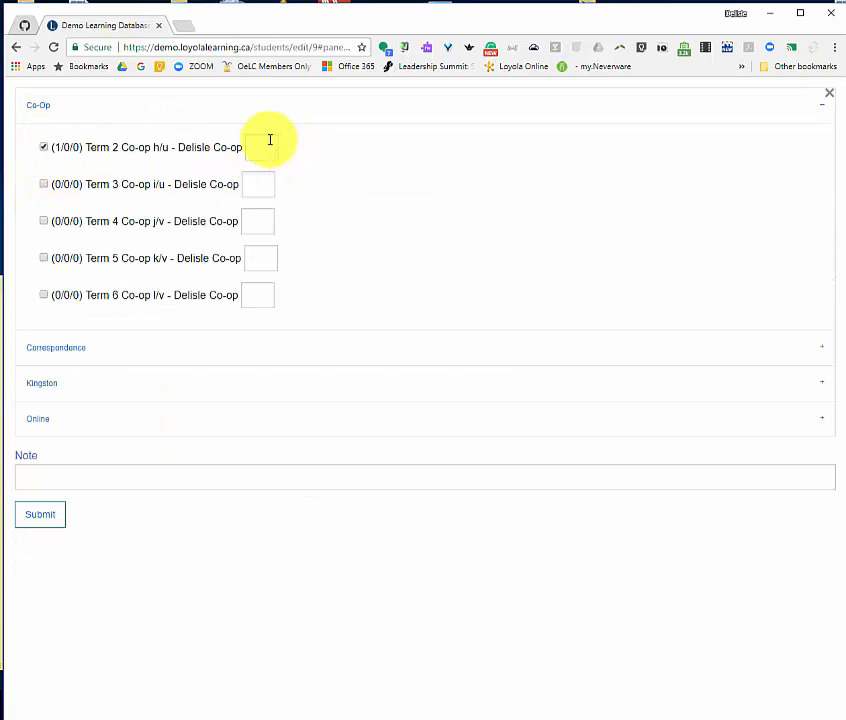
pyautogui.click(253, 139)
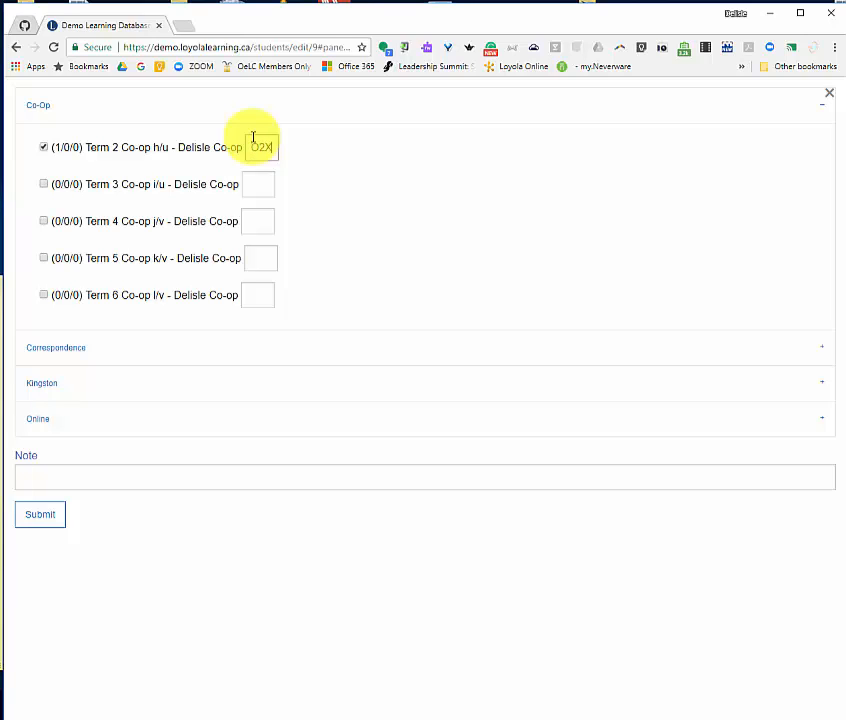
pyautogui.write('O2X')
pyautogui.press('BackSpace')
pyautogui.write('C')
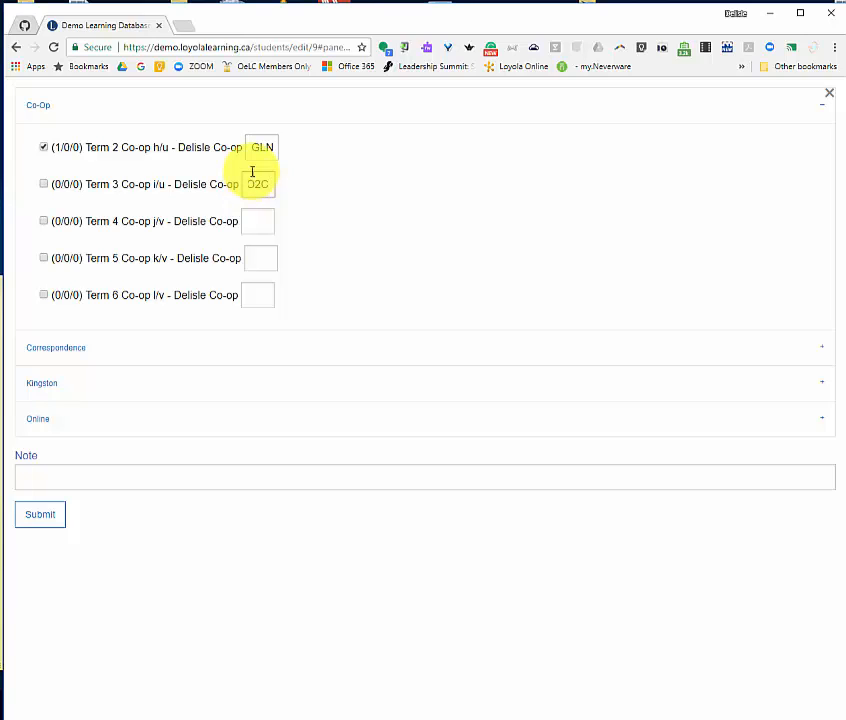
pyautogui.click(41, 186)
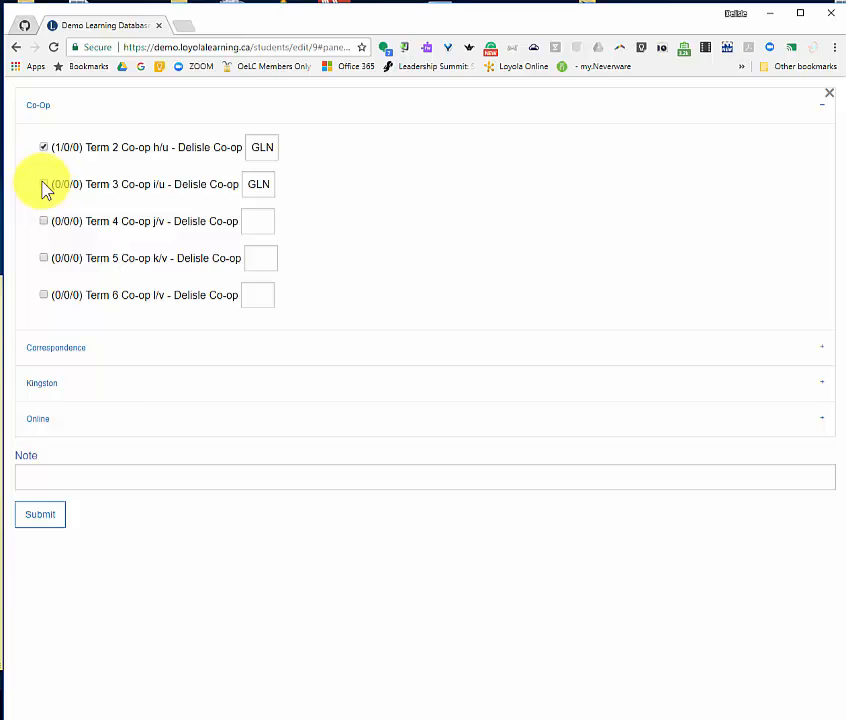
pyautogui.click(43, 186)
pyautogui.click(47, 521)
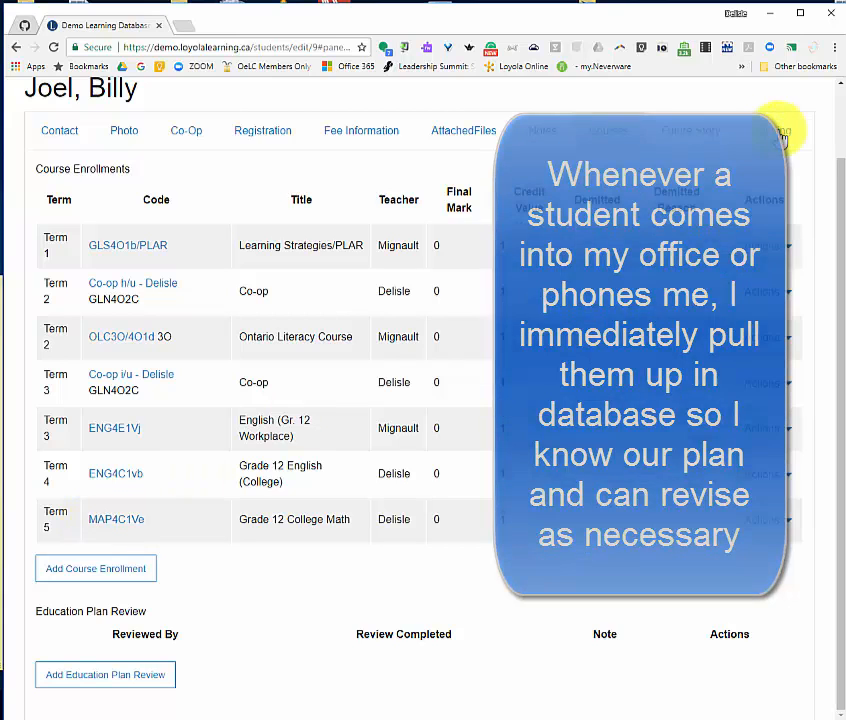
# Check the student's funding information, then add an SAF invoice with the prefilled dates and billing details and save it.
pyautogui.click(775, 130)
pyautogui.click(770, 134)
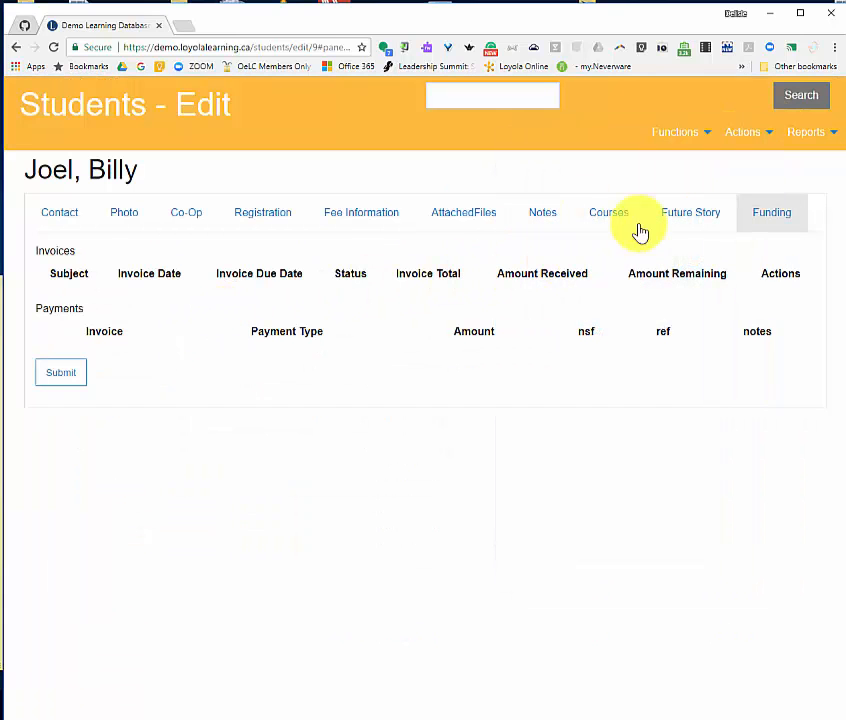
pyautogui.click(738, 146)
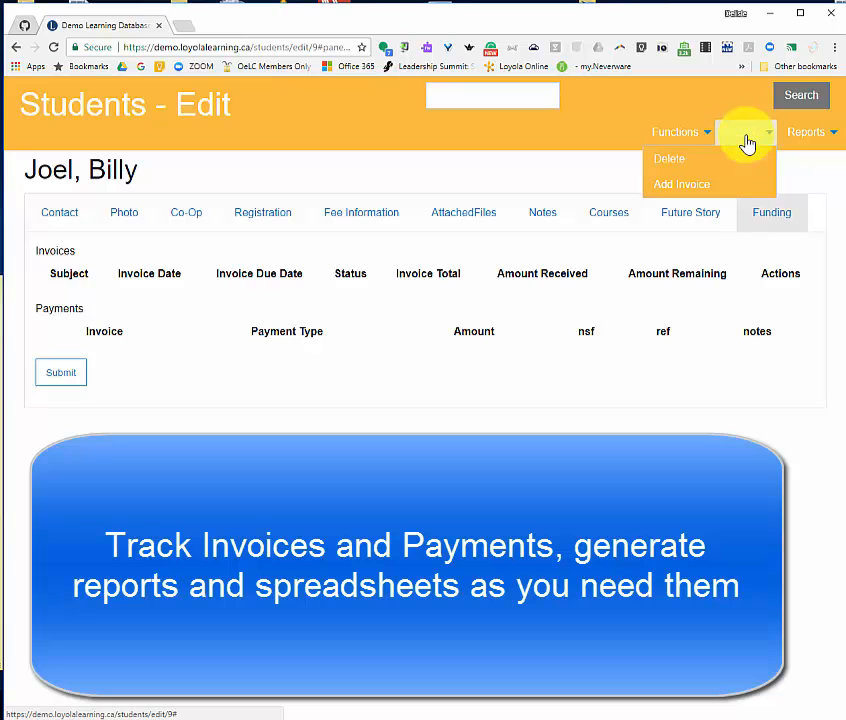
pyautogui.click(686, 187)
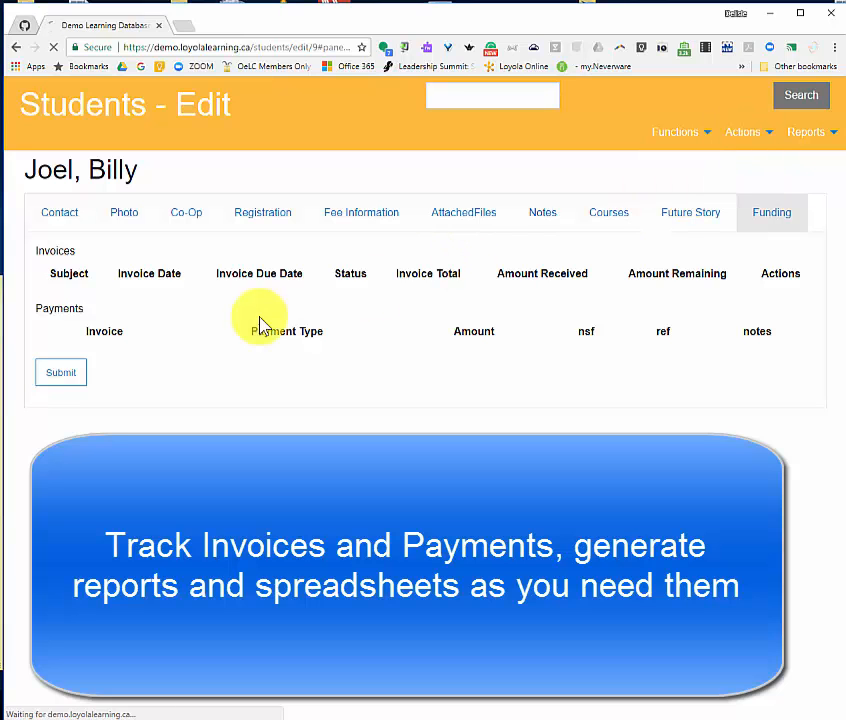
pyautogui.scroll(-3, 32, 640)
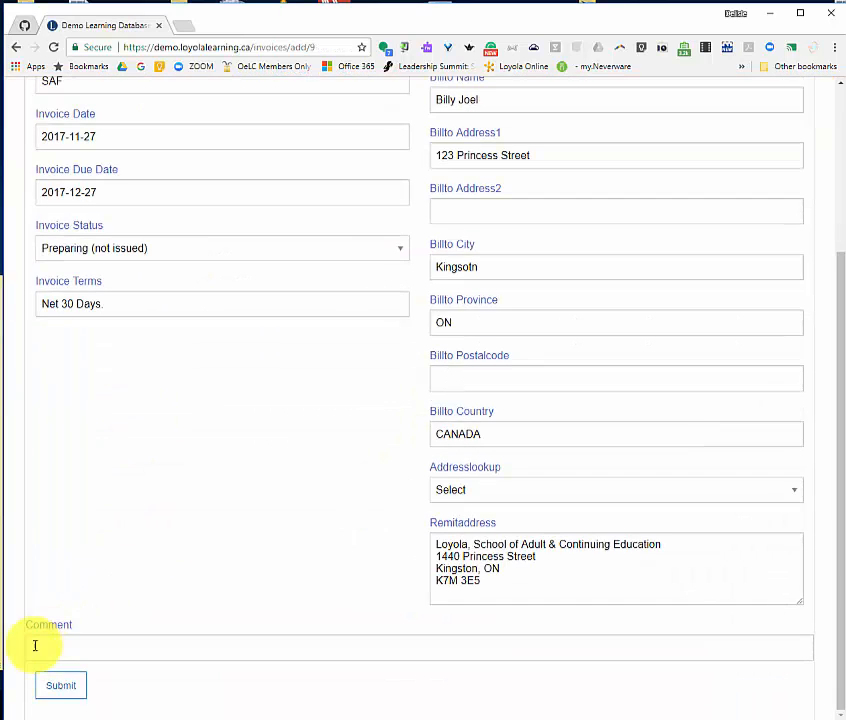
pyautogui.click(60, 688)
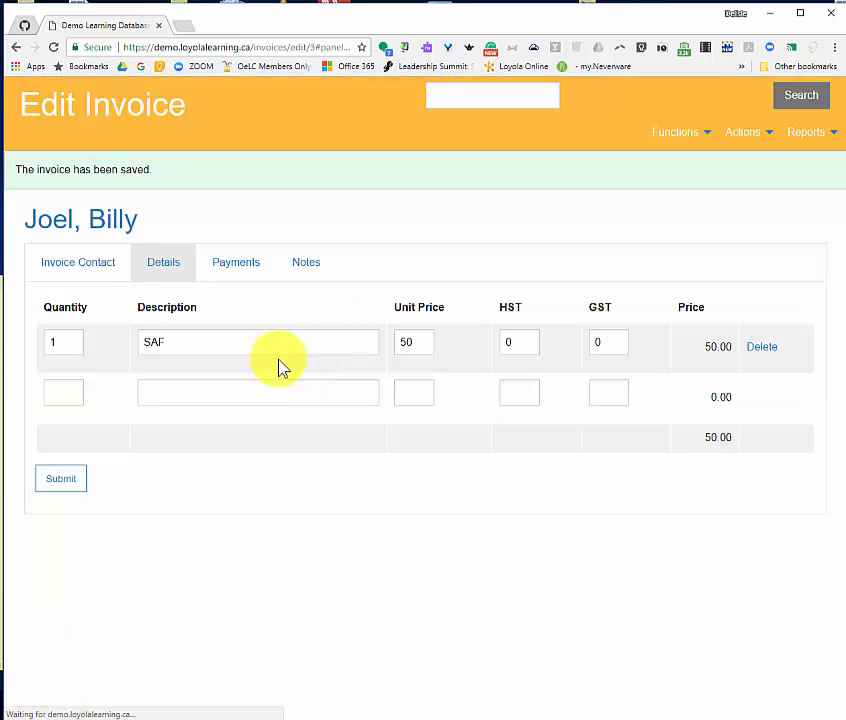
# Generate the invoice report as report_invoice.pdf, view the PDF, and return to the invoice being edited.
pyautogui.click(806, 136)
pyautogui.click(760, 170)
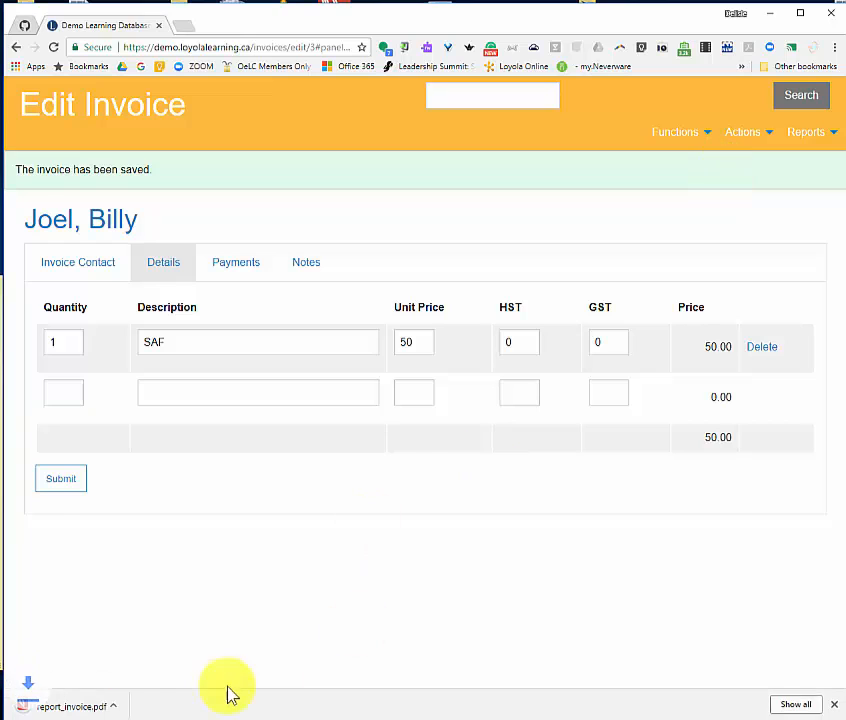
pyautogui.click(108, 707)
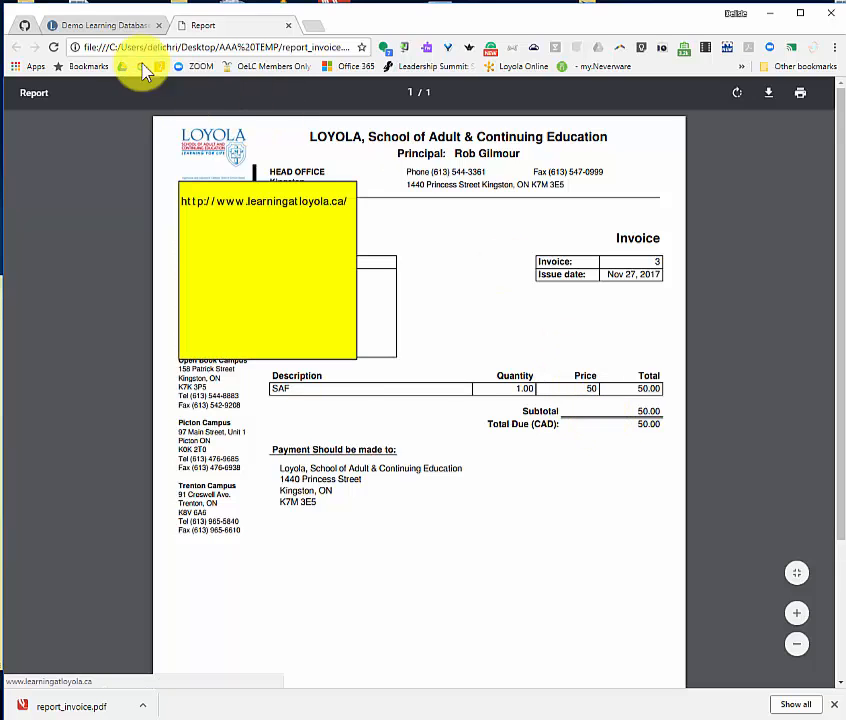
pyautogui.click(100, 28)
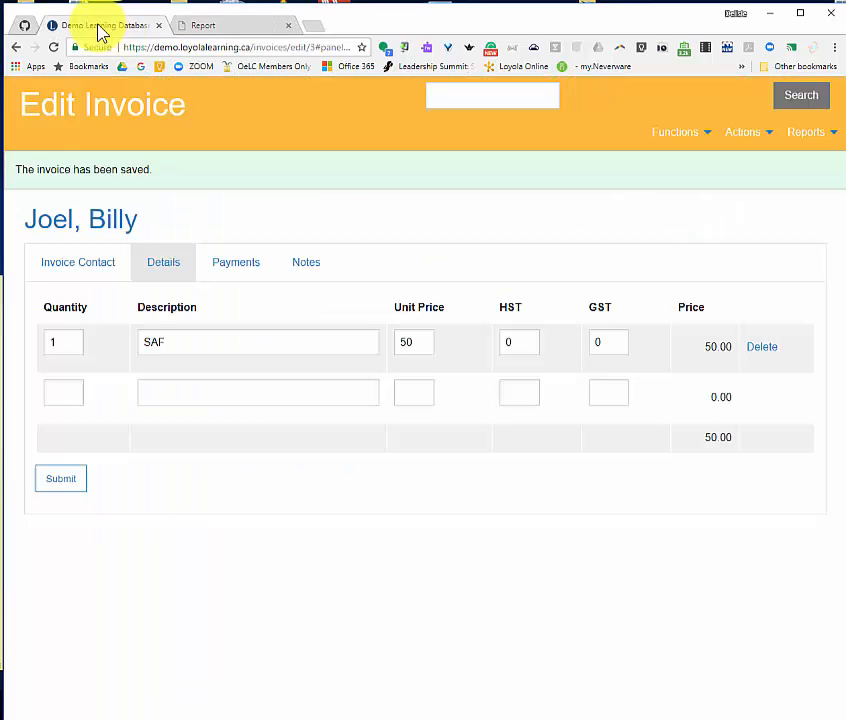
# Return to the student's record, generate the Online Instructions report, read its PDF, and go back to the record.
pyautogui.click(104, 220)
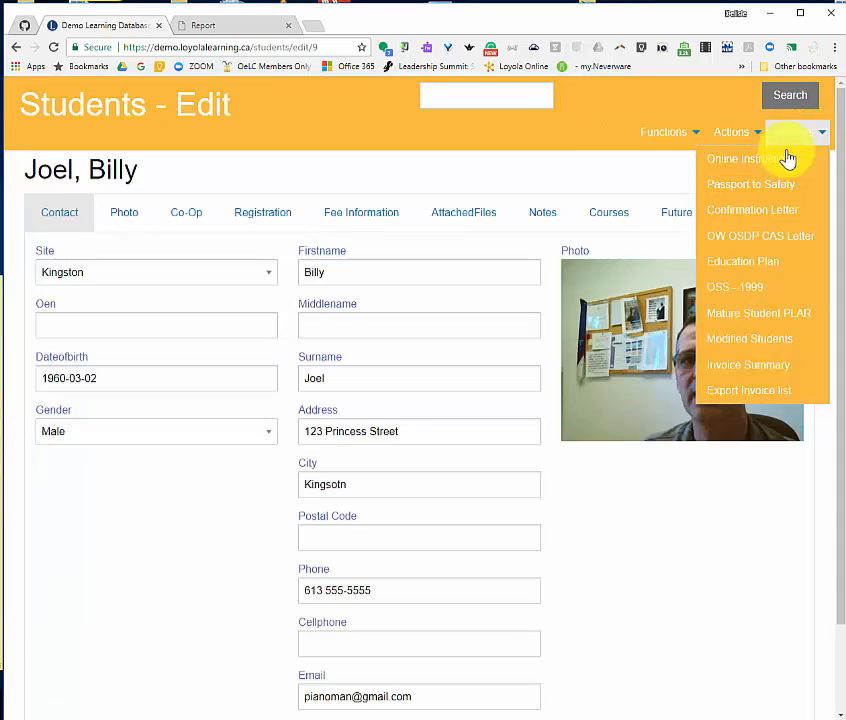
pyautogui.click(780, 162)
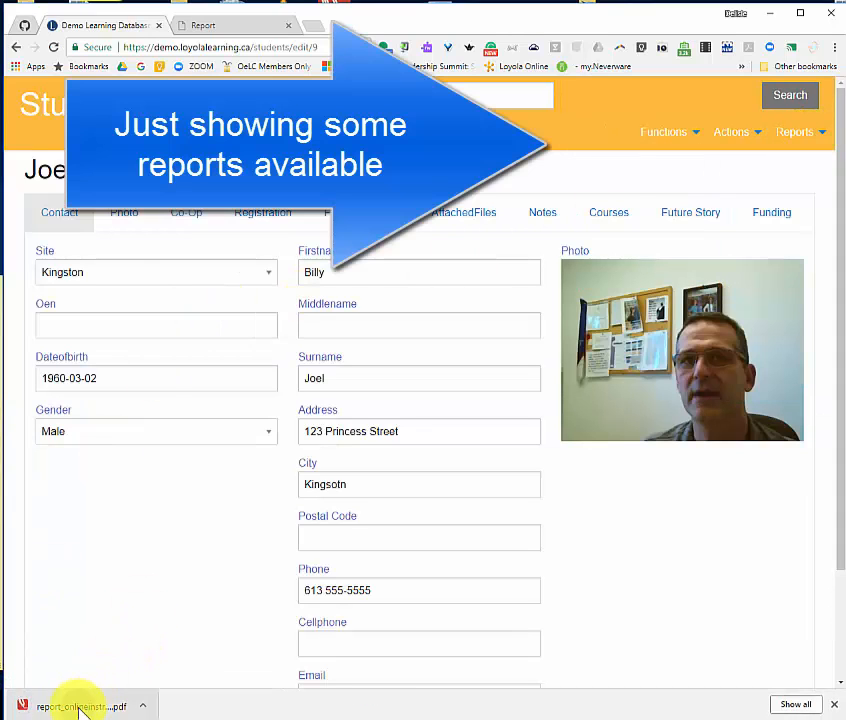
pyautogui.click(80, 708)
pyautogui.scroll(-2, 365, 420)
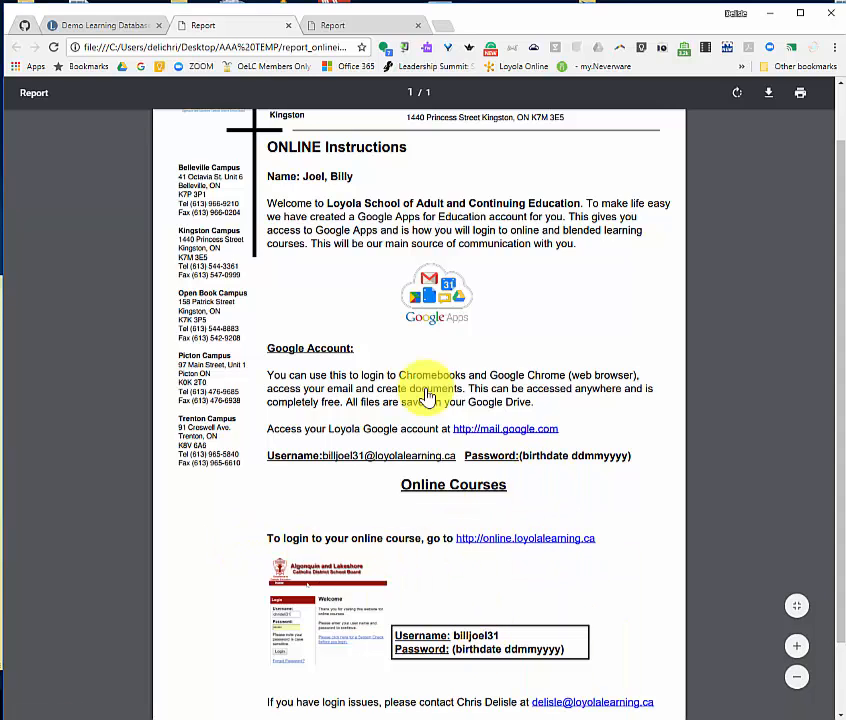
pyautogui.click(100, 30)
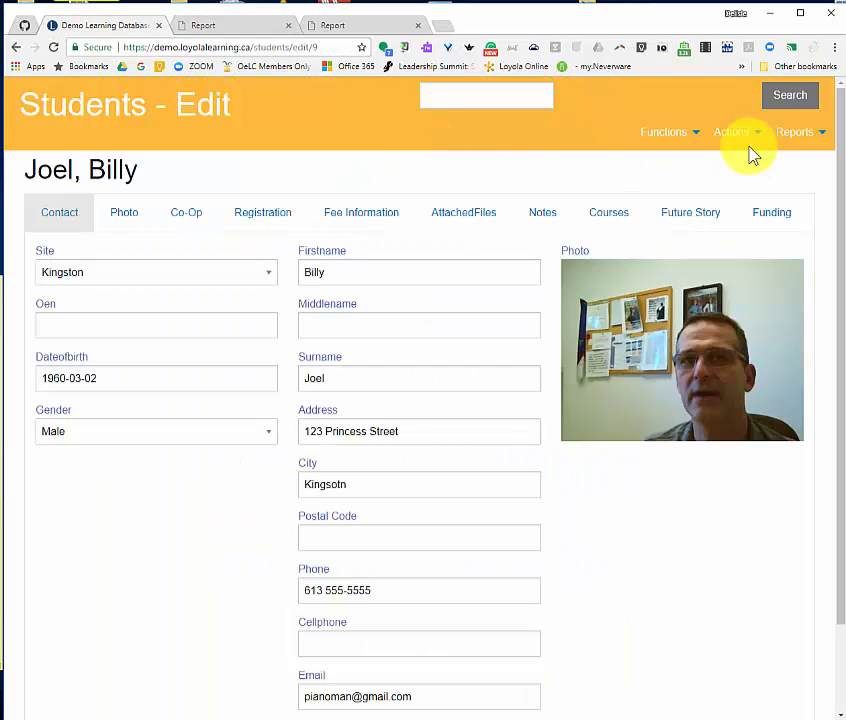
# Generate the student's Confirmation Letter, review both pages of the PDF including the education plan, and return to the record.
pyautogui.click(802, 143)
pyautogui.click(791, 212)
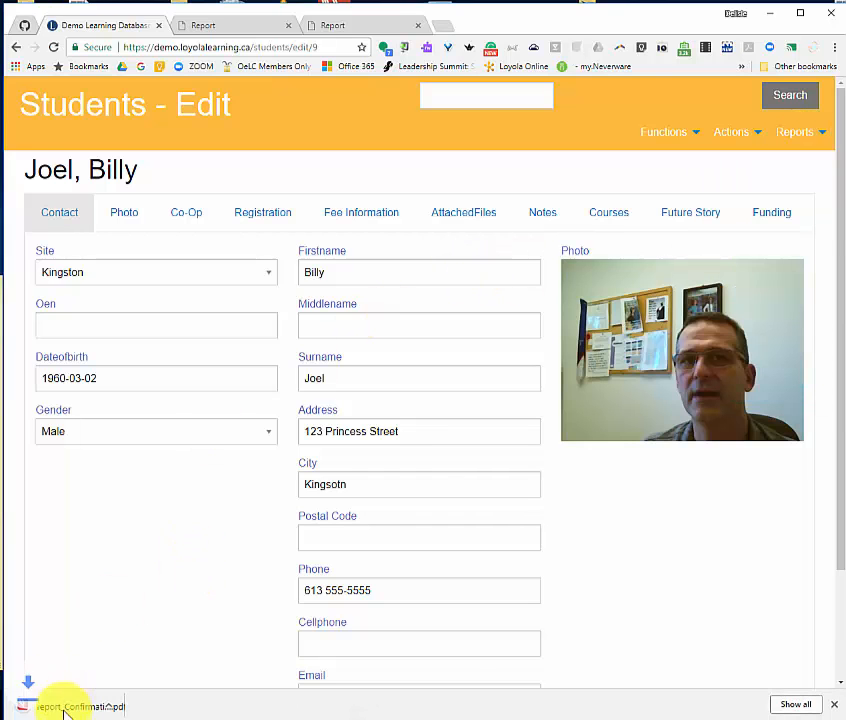
pyautogui.click(62, 710)
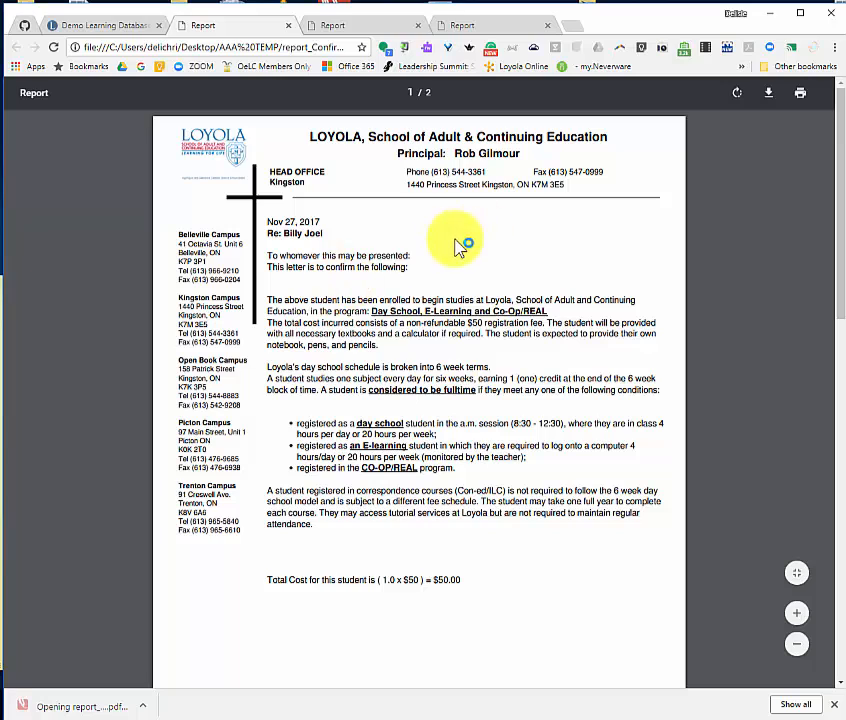
pyautogui.scroll(-1, 512, 316)
pyautogui.scroll(-8, 520, 318)
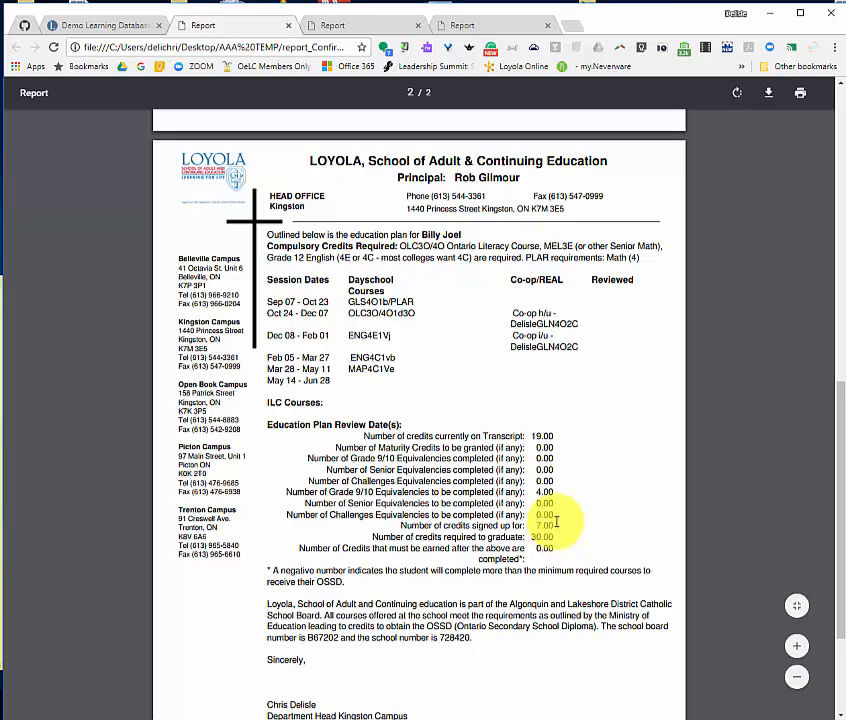
pyautogui.scroll(3, 557, 521)
pyautogui.click(108, 26)
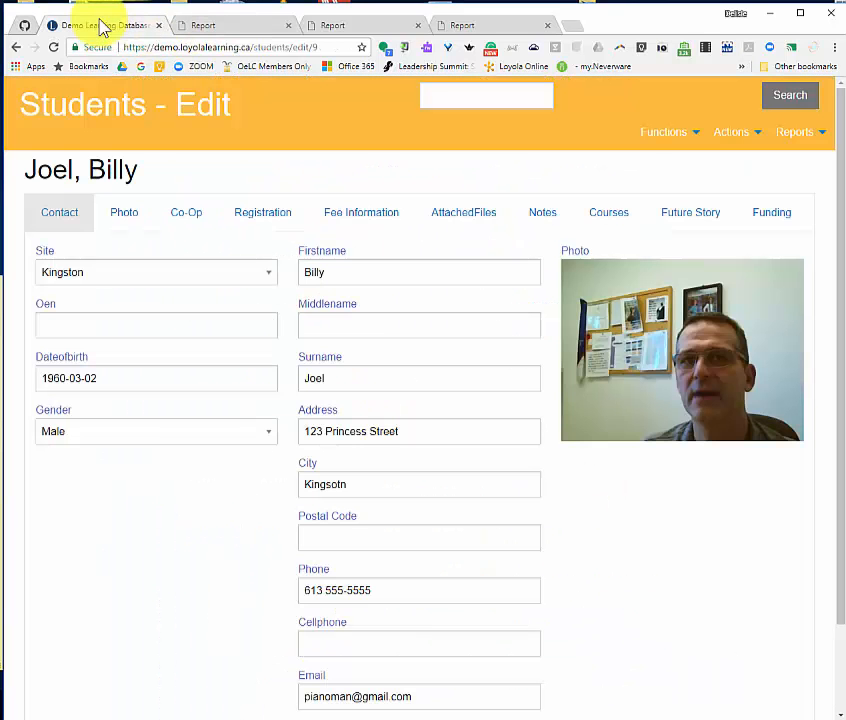
# In the fee information, set the support agency to Ontario Works and support worker to My Worker, fill in the worker's fax number, and save.
pyautogui.click(350, 220)
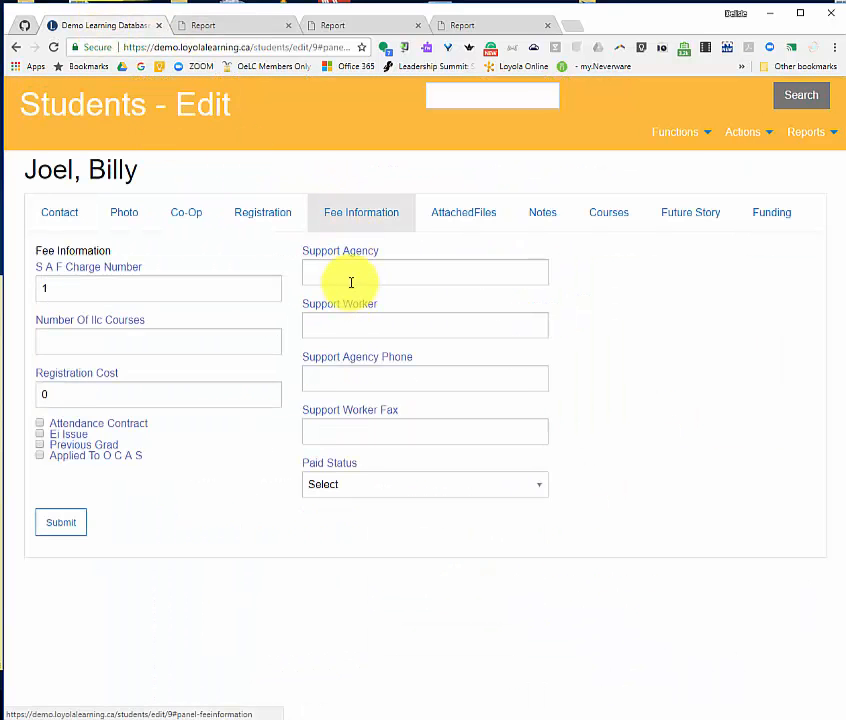
pyautogui.click(350, 270)
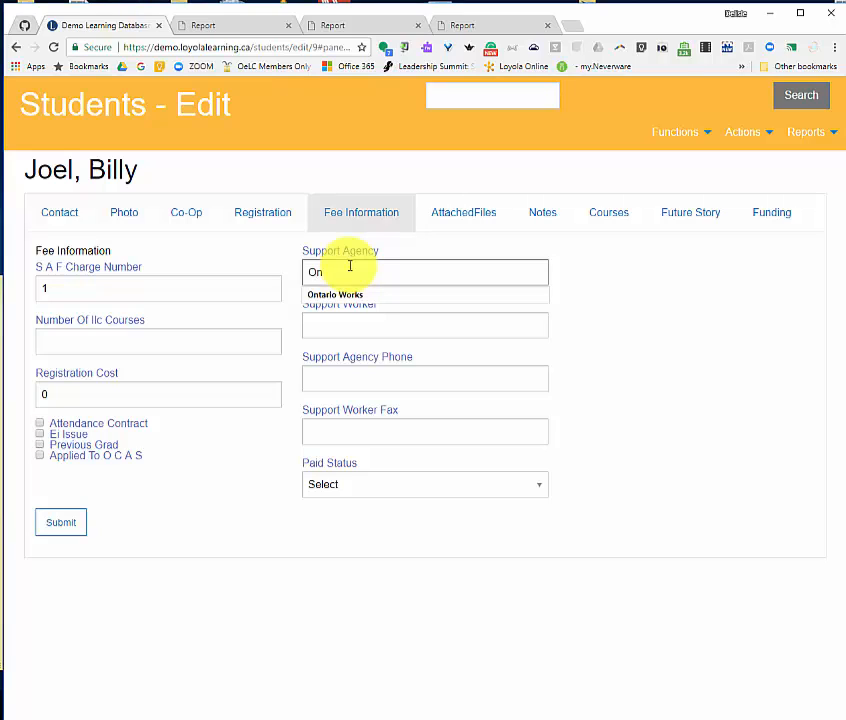
pyautogui.click(345, 295)
pyautogui.click(334, 321)
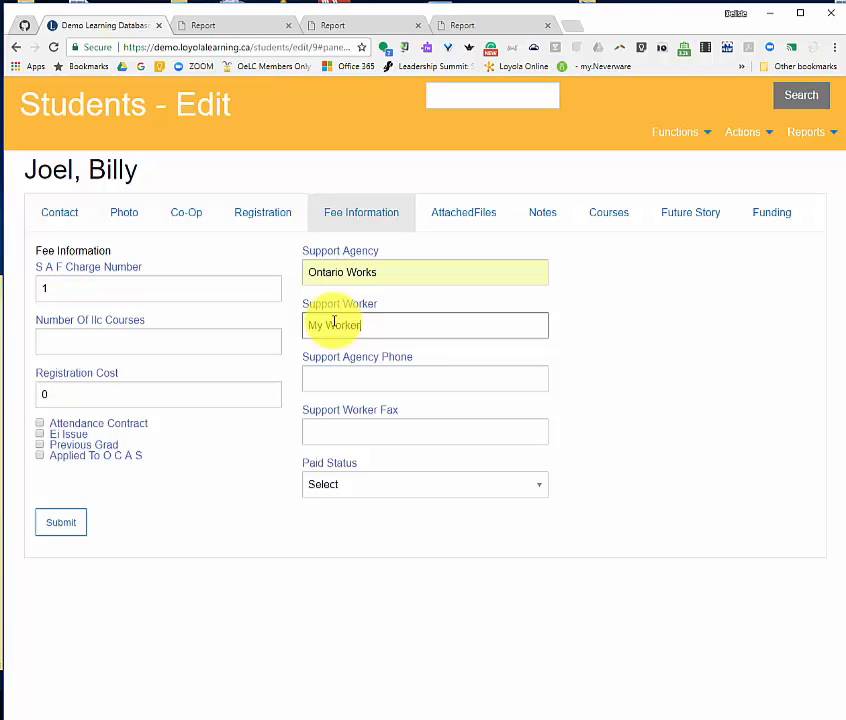
pyautogui.write('6-9658')
pyautogui.click(380, 455)
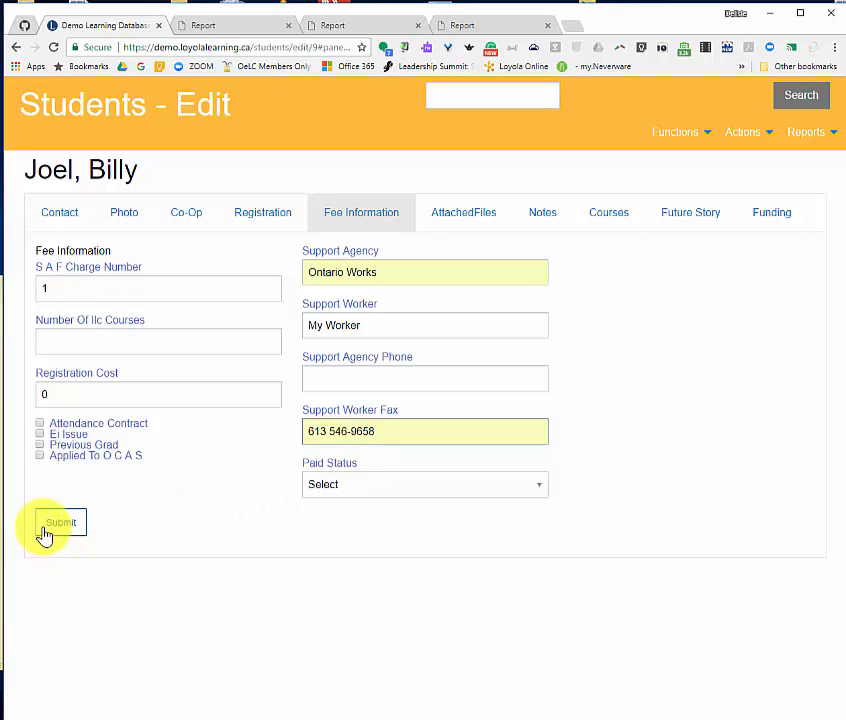
pyautogui.click(44, 533)
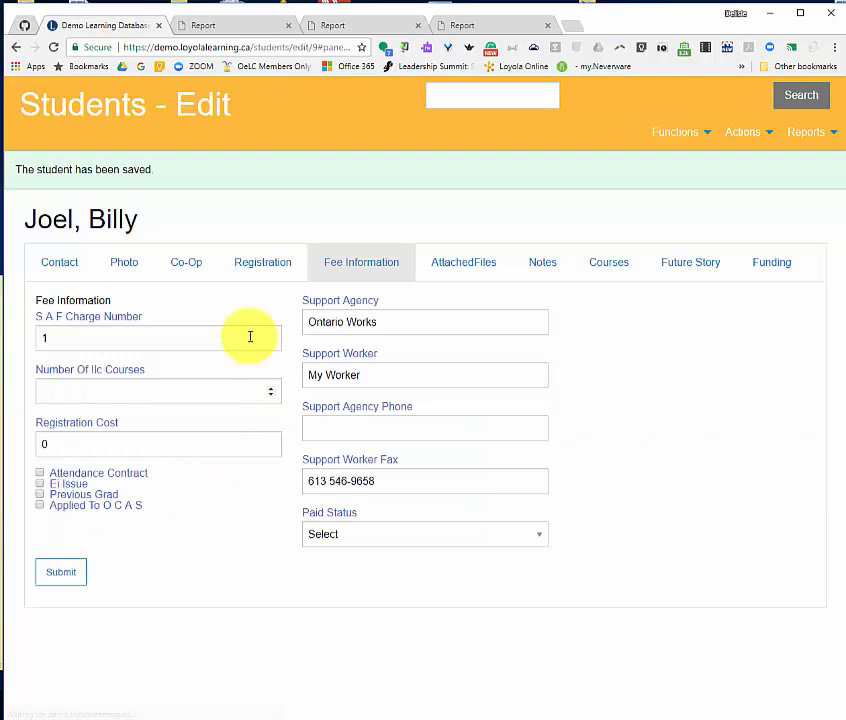
# Set the PLAR math credits date to 2017-11-27 in the student's registration data and save.
pyautogui.click(264, 266)
pyautogui.scroll(-2, 143, 493)
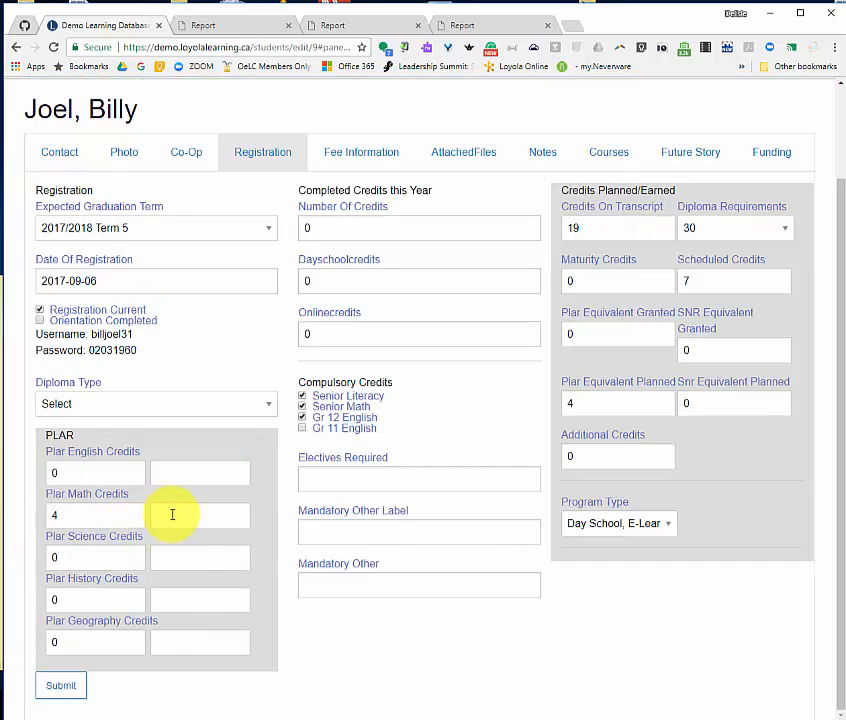
pyautogui.click(170, 512)
pyautogui.click(184, 656)
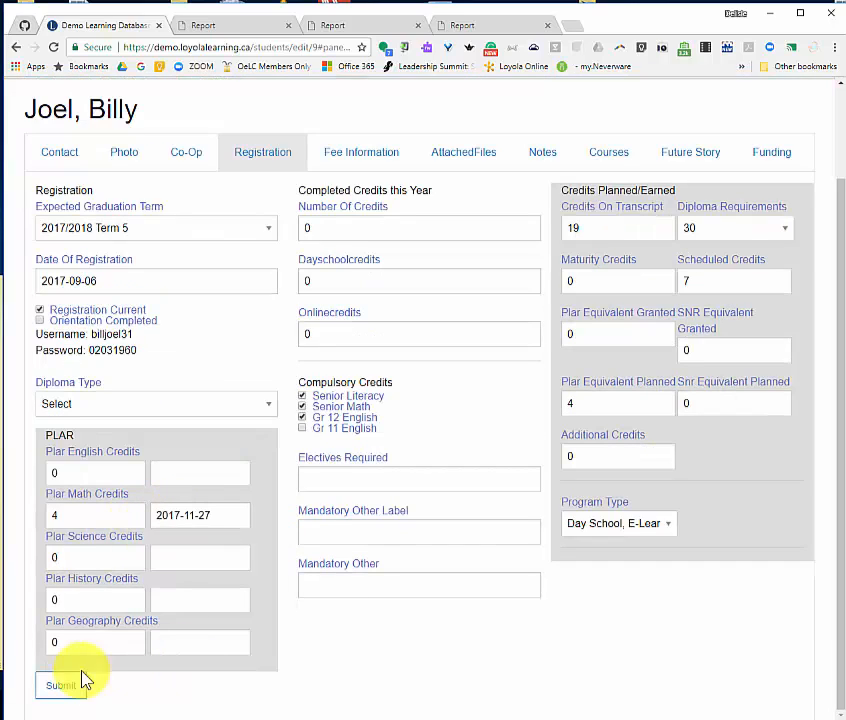
pyautogui.click(57, 689)
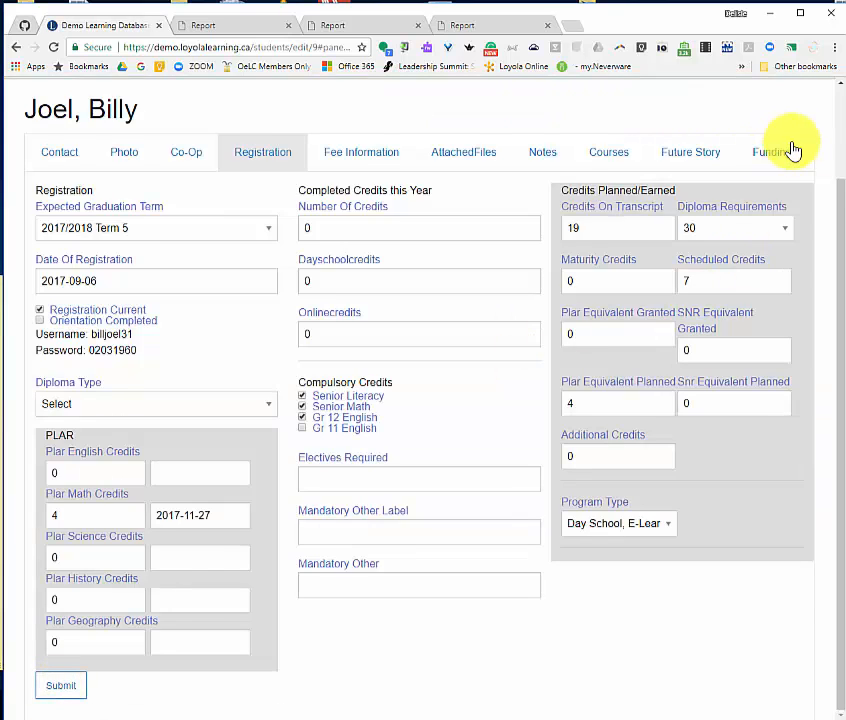
# Generate the OW OSDP CAS Letter, review its agency details and education plan in the PDF, and return to the student's record.
pyautogui.scroll(2, 793, 150)
pyautogui.click(795, 131)
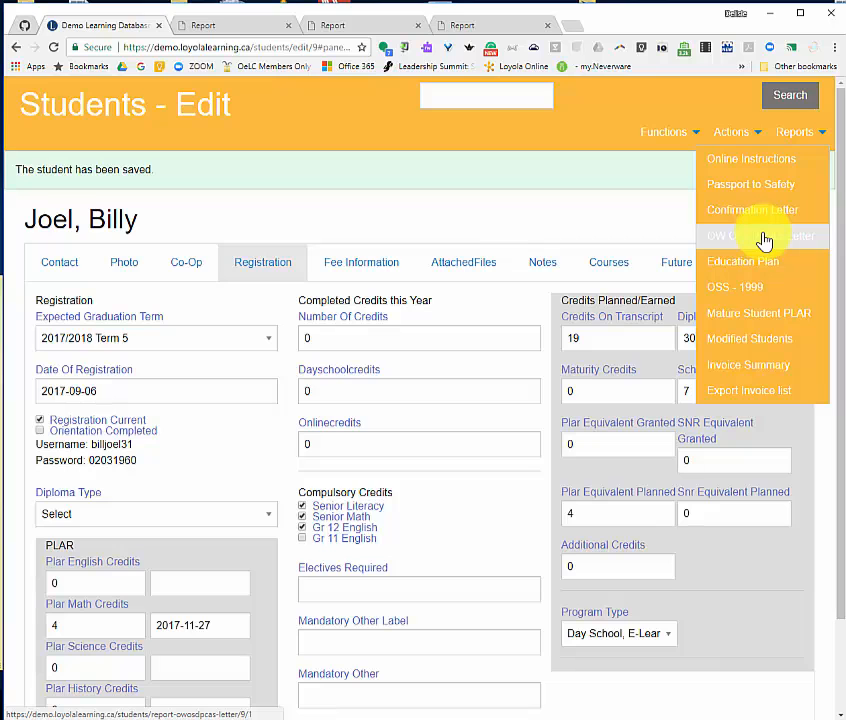
pyautogui.click(764, 241)
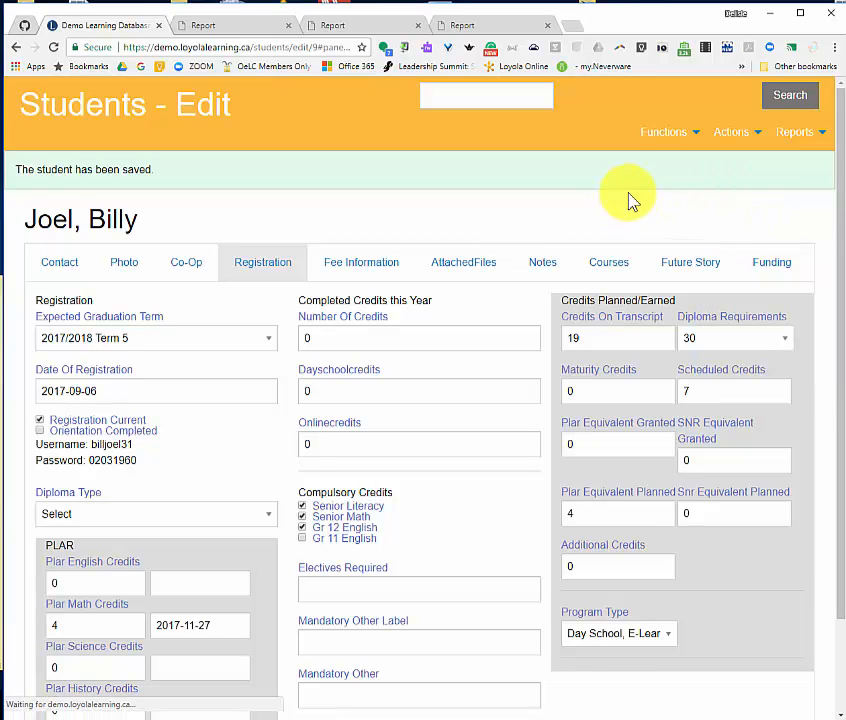
pyautogui.click(47, 710)
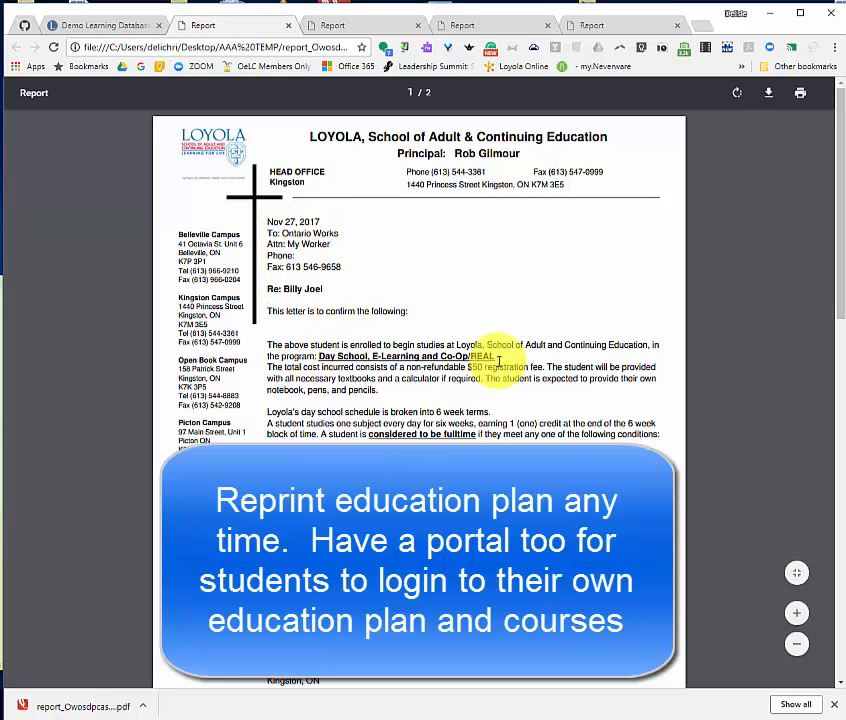
pyautogui.scroll(-10, 501, 366)
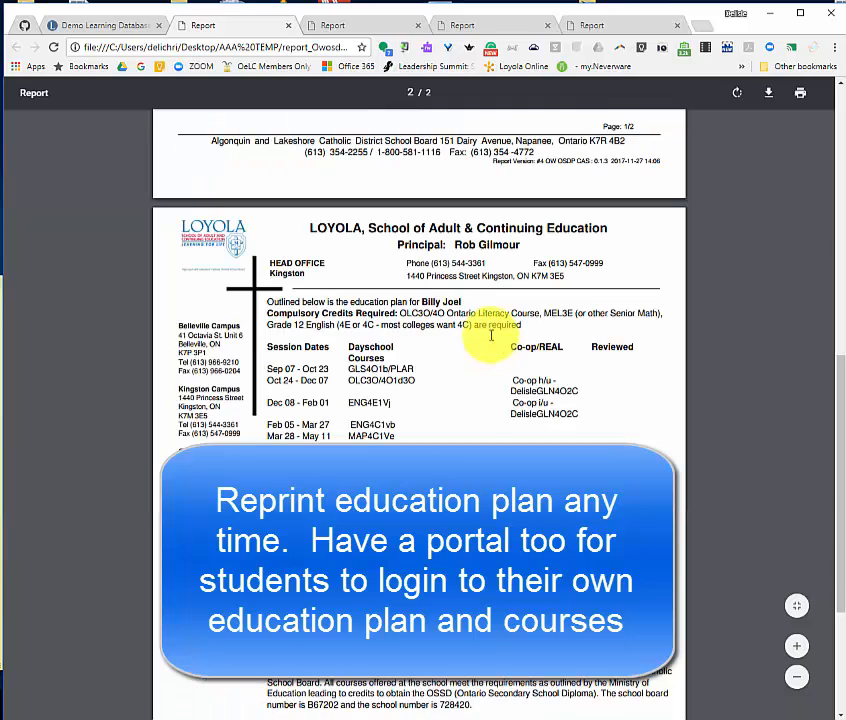
pyautogui.moveTo(558, 319); pyautogui.dragTo(532, 340)
pyautogui.click(532, 340)
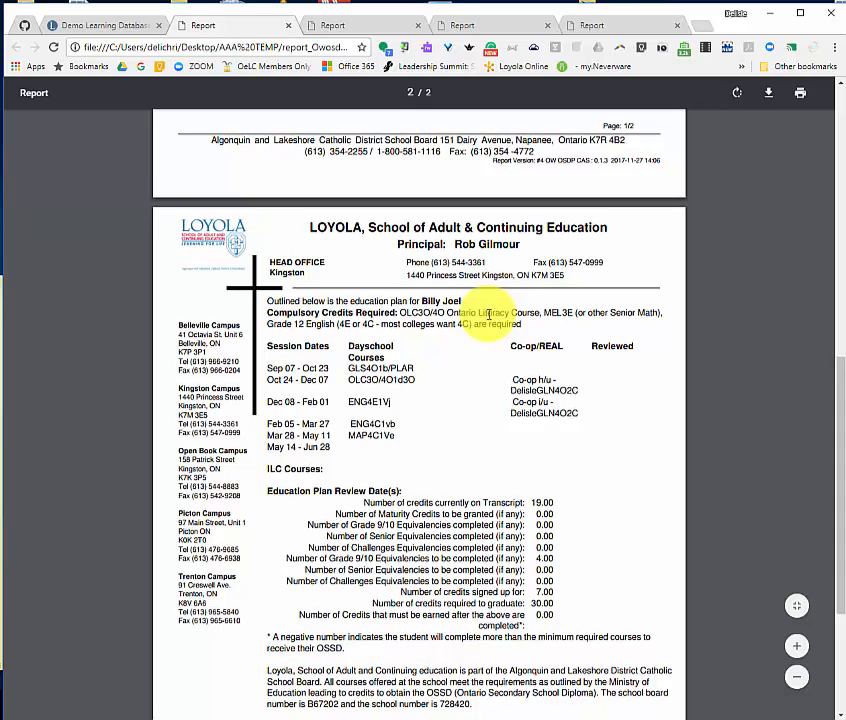
pyautogui.scroll(-1, 529, 378)
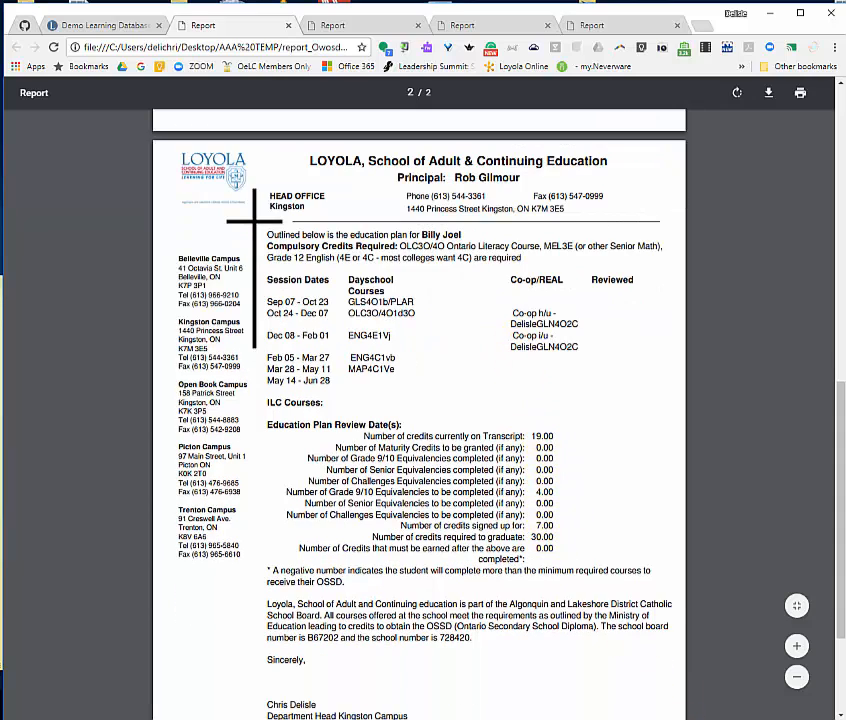
pyautogui.click(96, 25)
# Add a note with the subject Test saying the student came in and wrote his PLAR Math test, and save it.
pyautogui.click(542, 160)
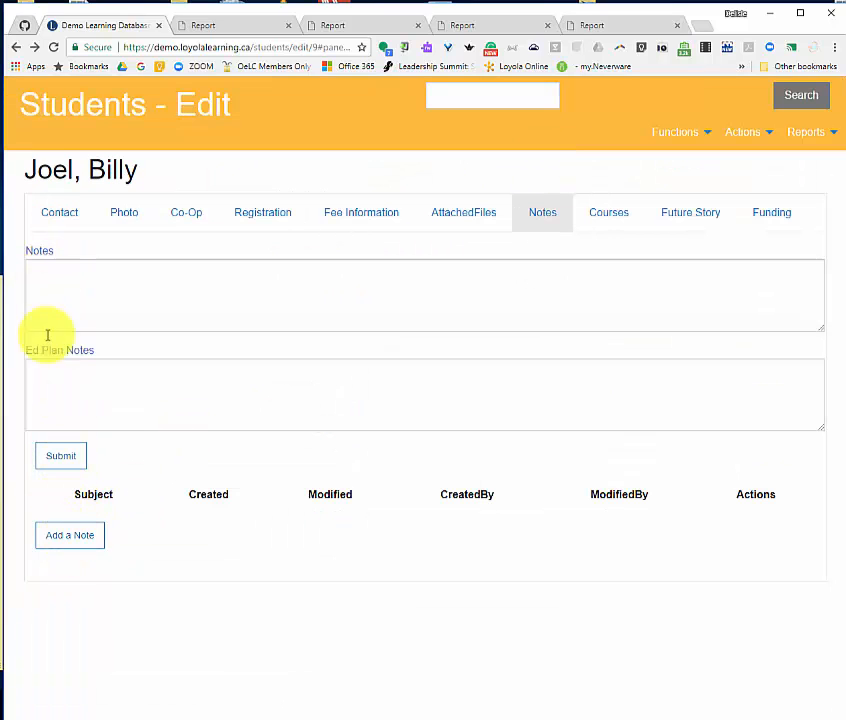
pyautogui.click(82, 538)
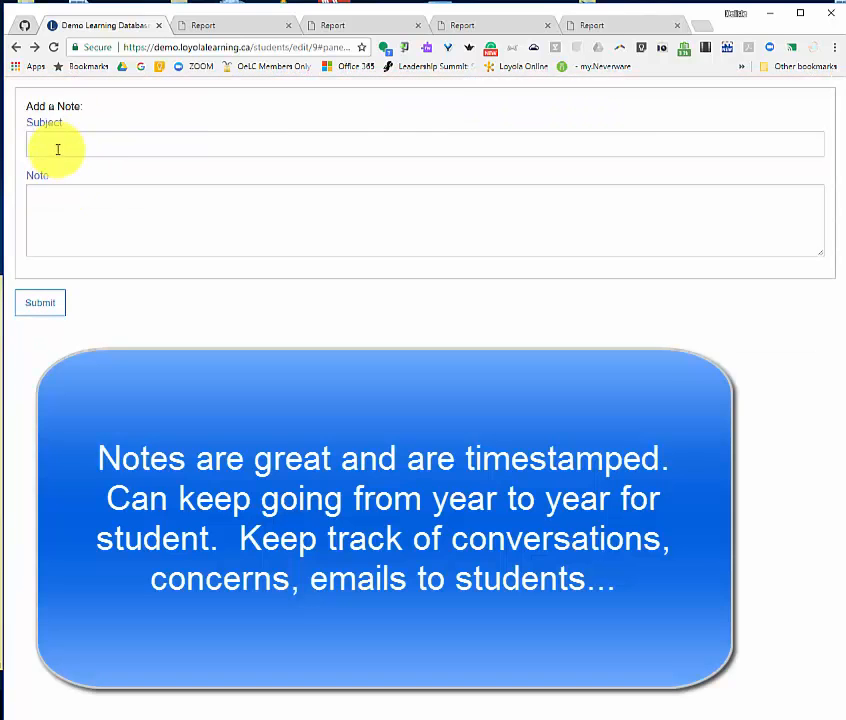
pyautogui.click(57, 149)
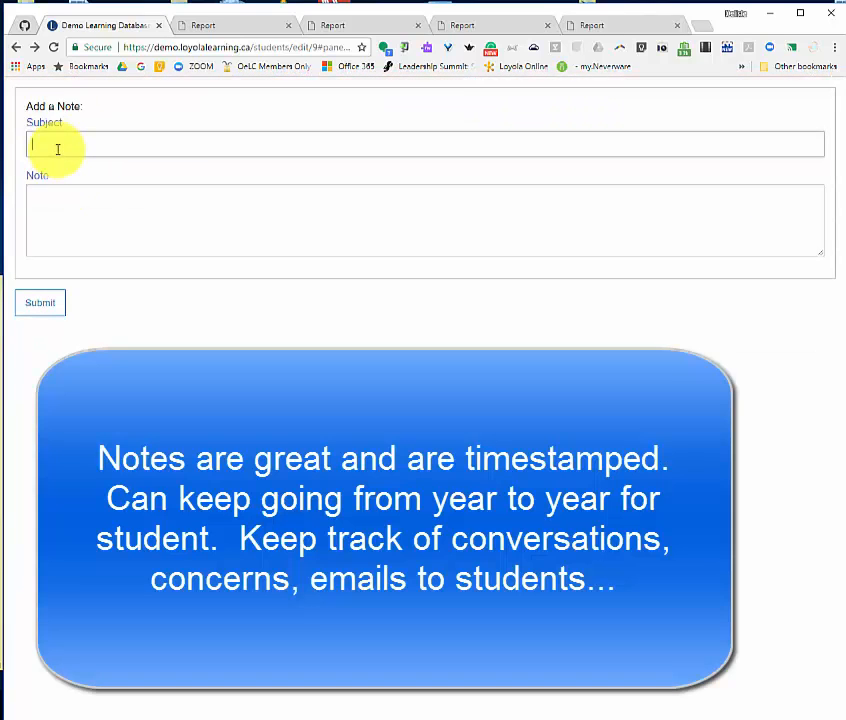
pyautogui.write('Test')
pyautogui.press('Tab')
pyautogui.write('Billy')
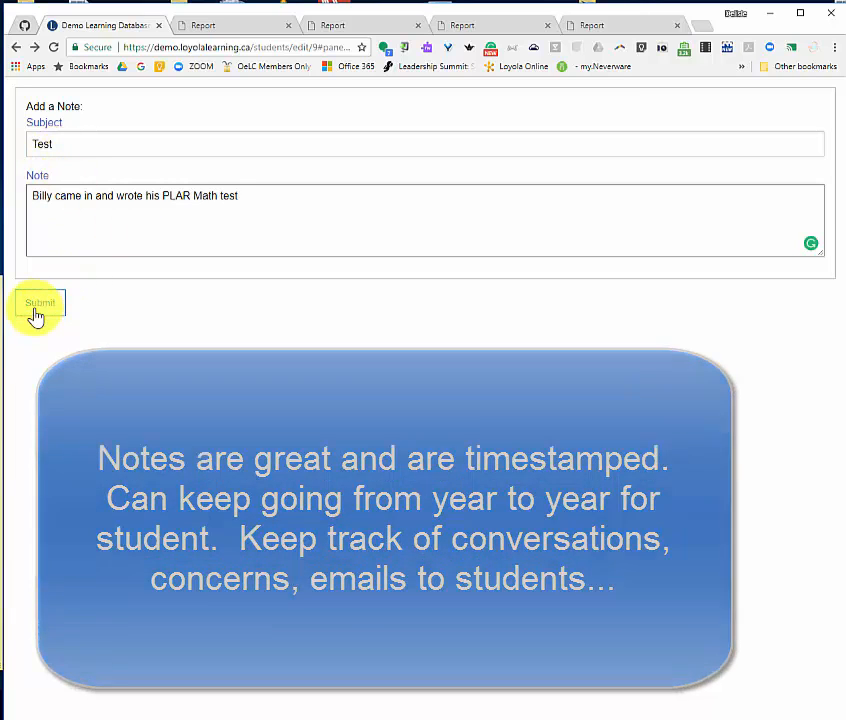
pyautogui.click(35, 310)
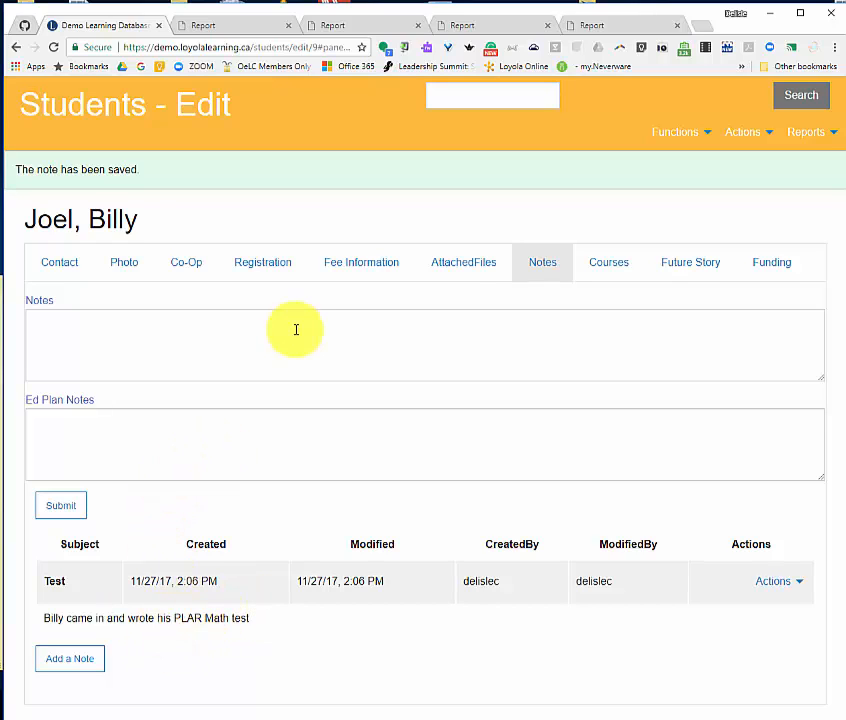
# Attach the student's transcript PDF from the AAA TEMP folder to the record, then download and open the attached copy.
pyautogui.click(466, 263)
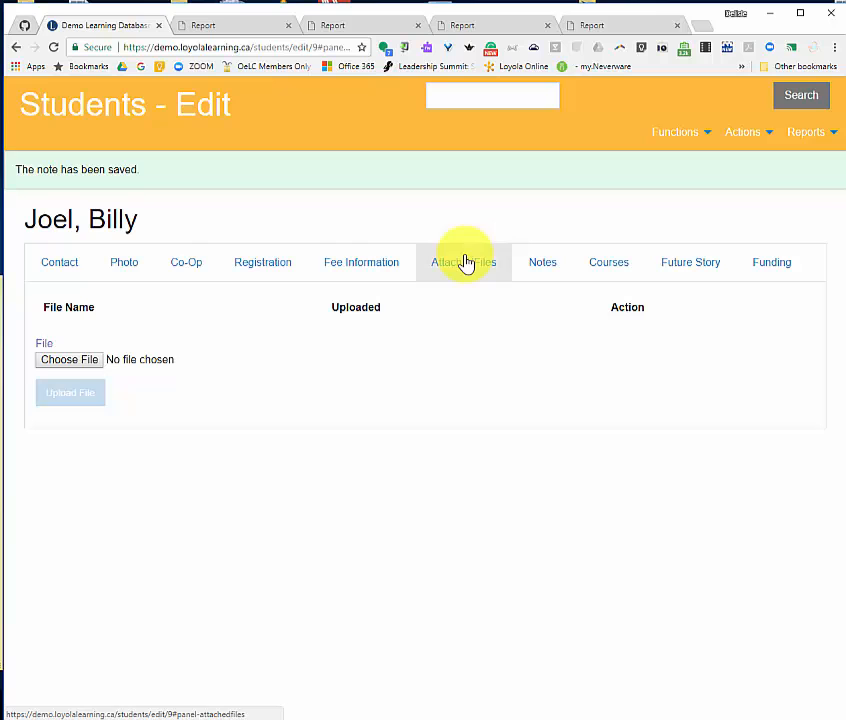
pyautogui.click(50, 362)
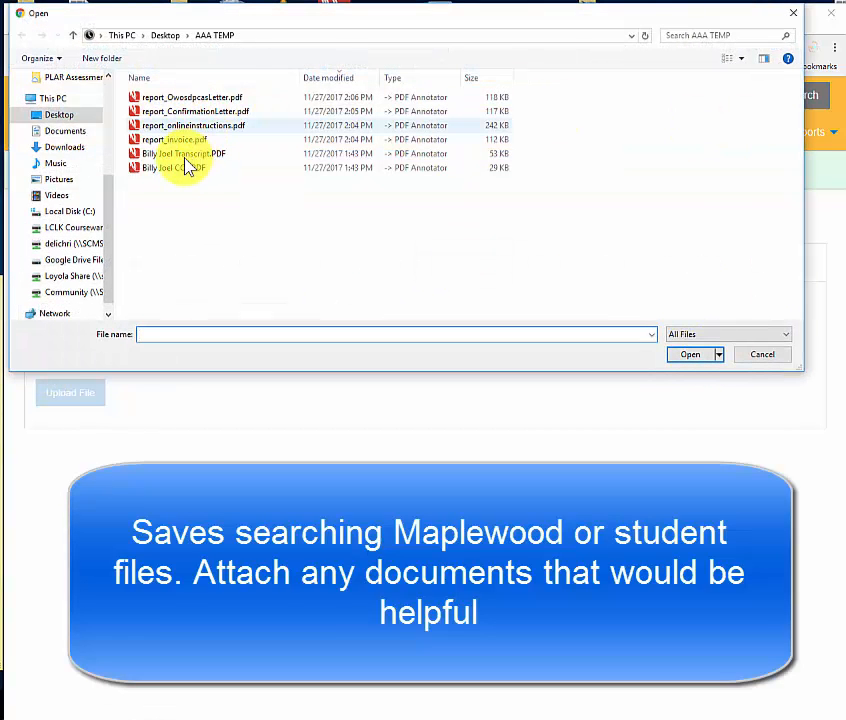
pyautogui.doubleClick(185, 155)
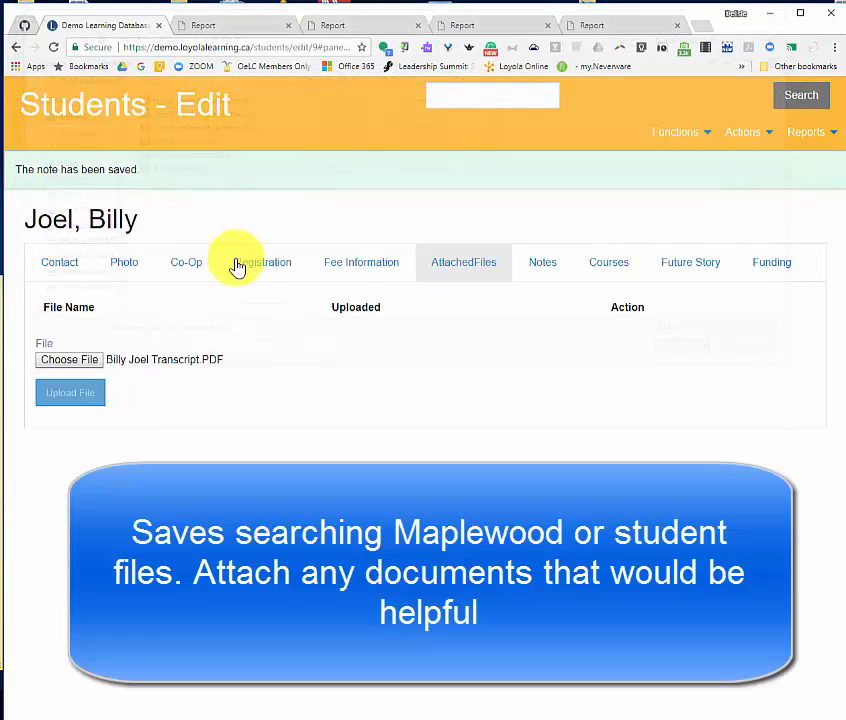
pyautogui.click(65, 396)
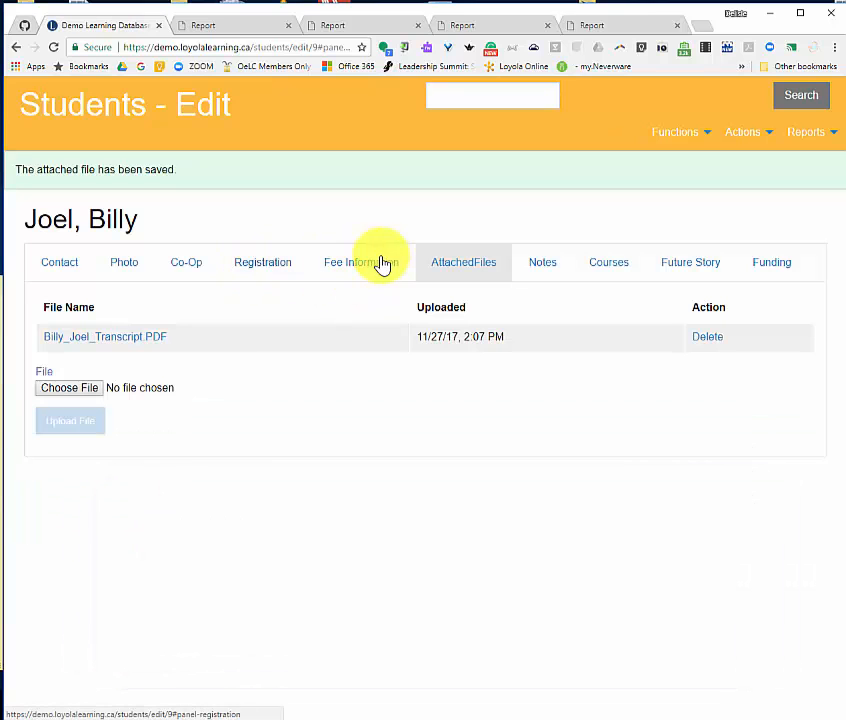
pyautogui.click(134, 340)
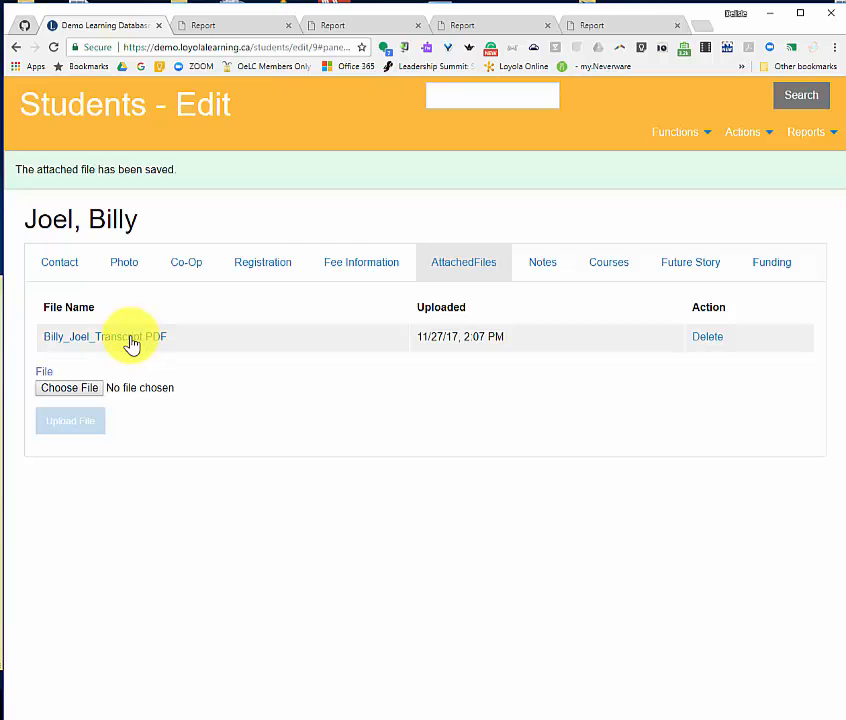
pyautogui.click(86, 707)
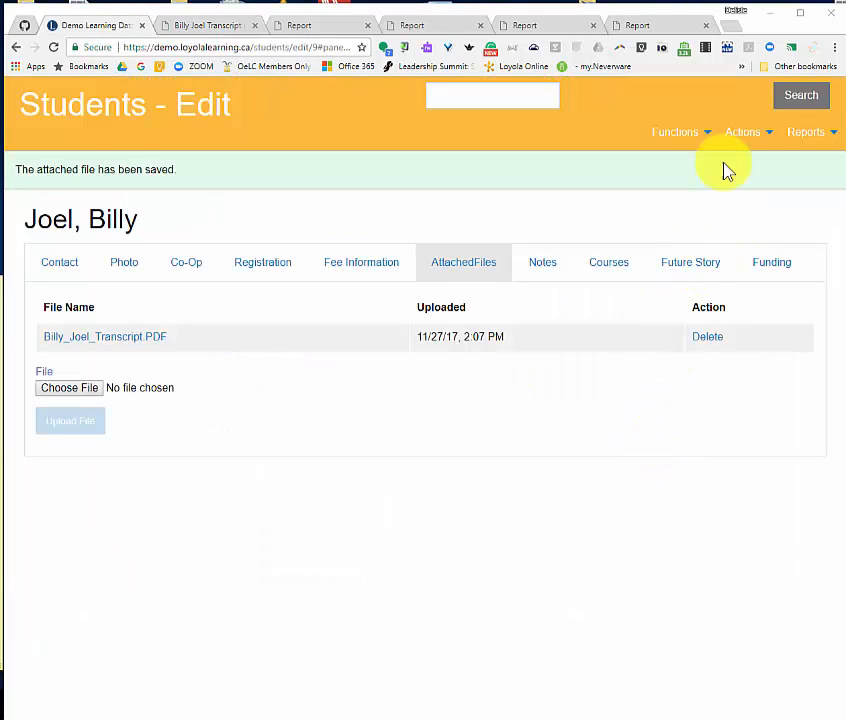
# Open the Kingston Term 1 course GLS4O1b/PLAR from the course list for editing, showing its enrollments.
pyautogui.moveTo(674, 138)
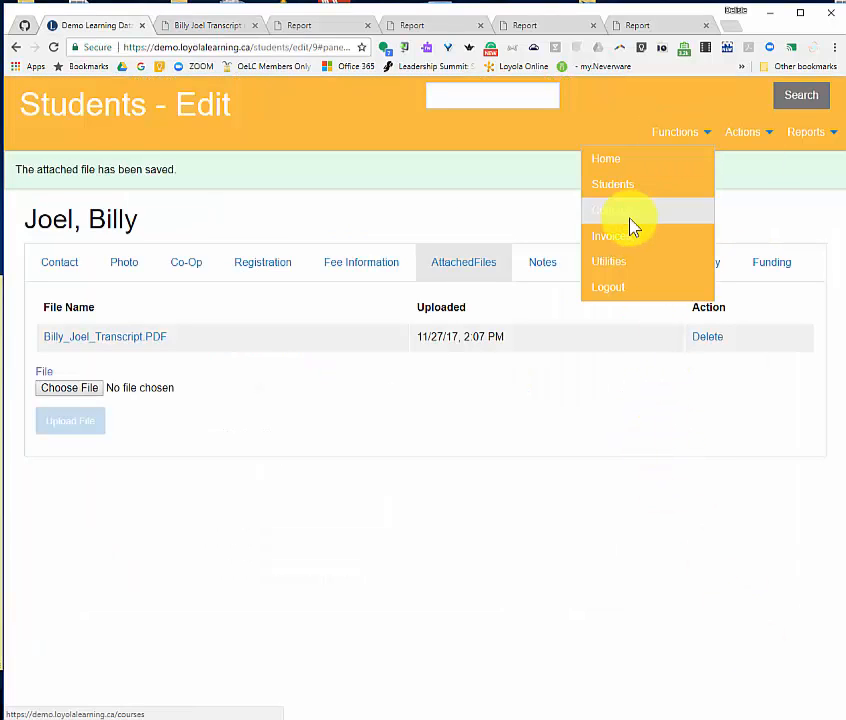
pyautogui.click(632, 228)
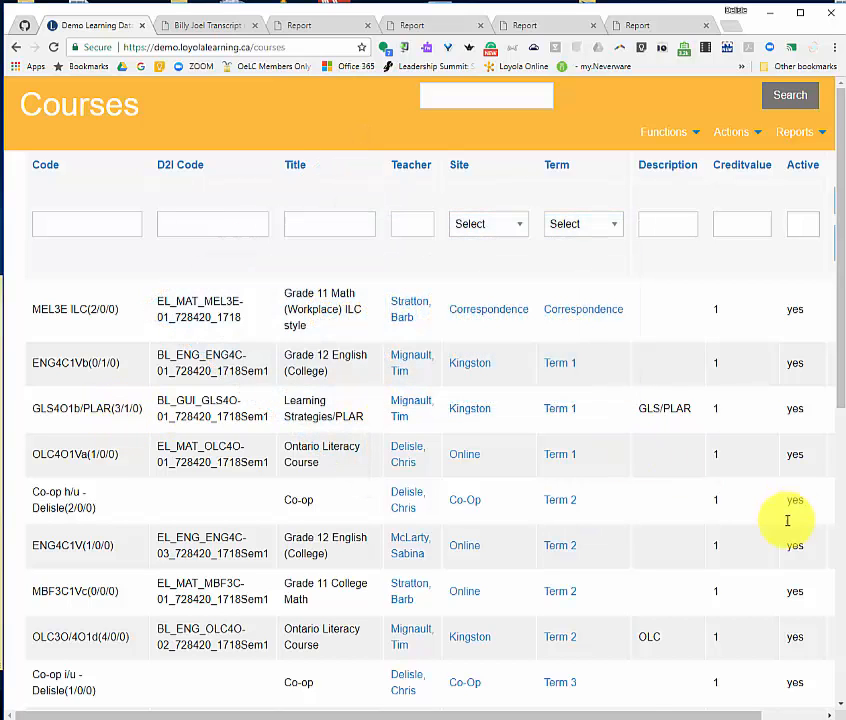
pyautogui.moveTo(727, 710); pyautogui.dragTo(800, 711)
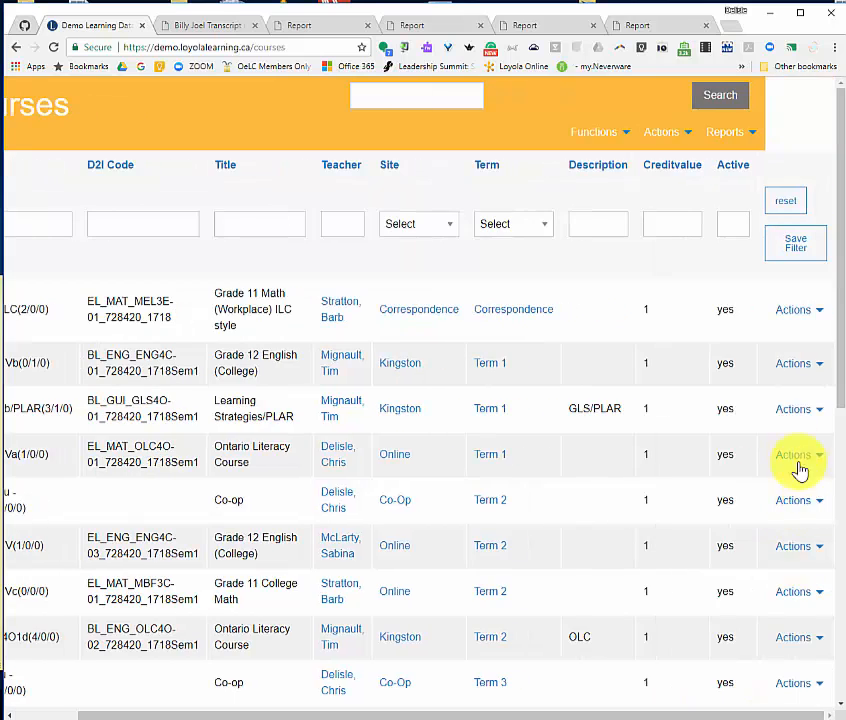
pyautogui.click(795, 458)
pyautogui.click(805, 507)
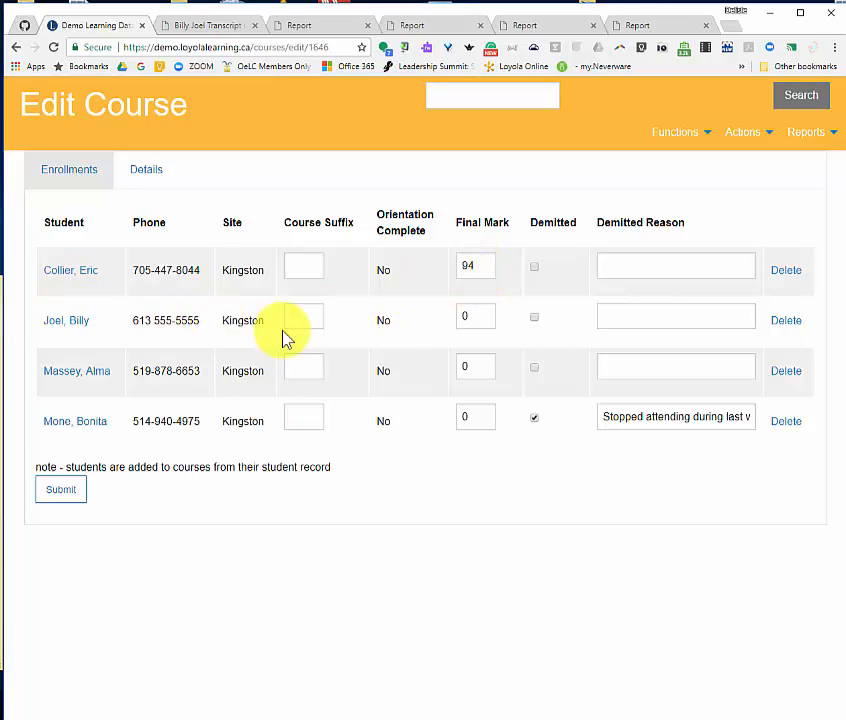
# Check the details of the GLS4O1b/PLAR course and generate its Class List with photos report.
pyautogui.click(158, 172)
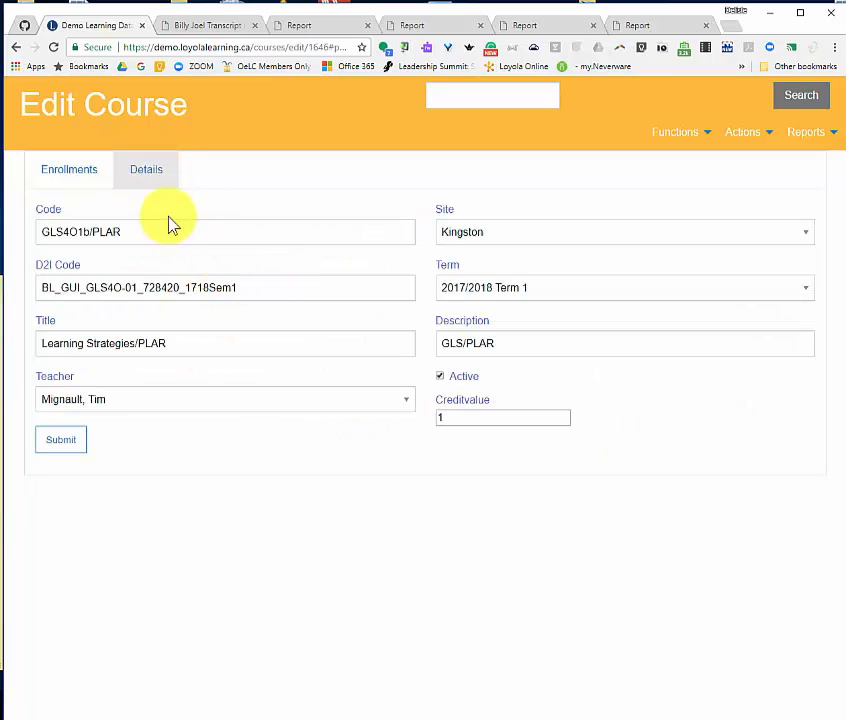
pyautogui.click(795, 136)
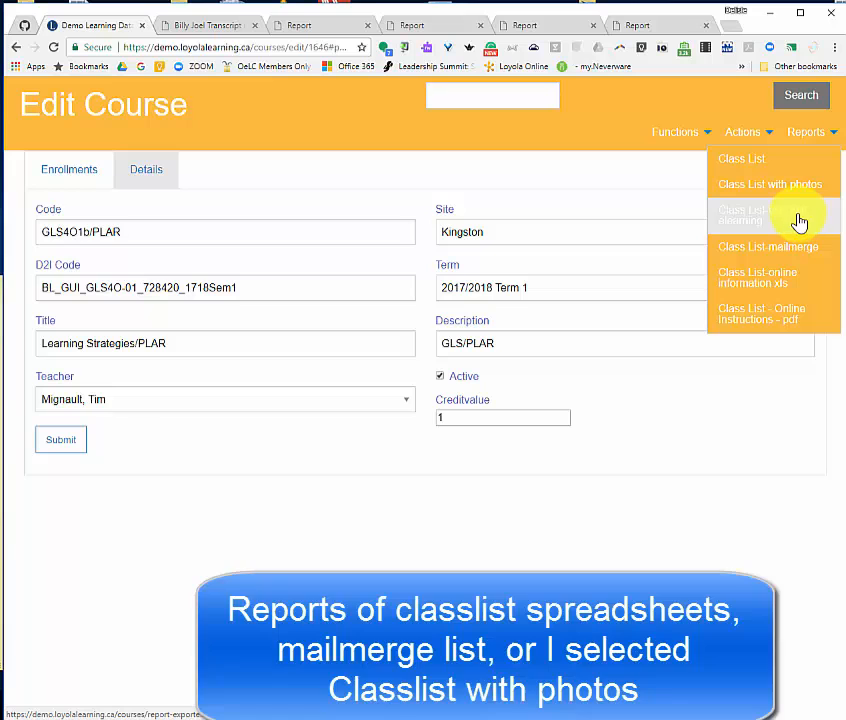
pyautogui.click(783, 191)
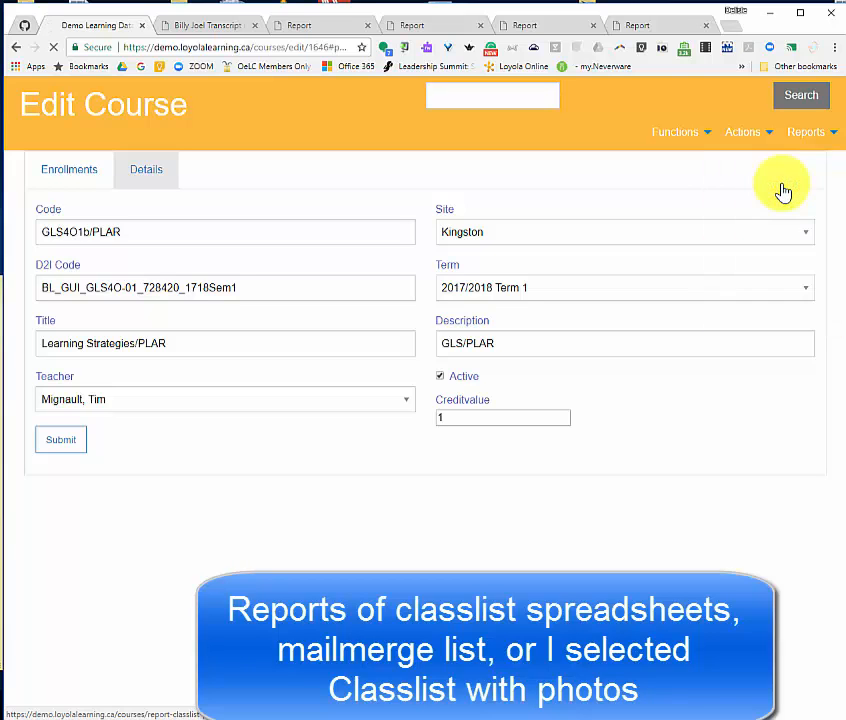